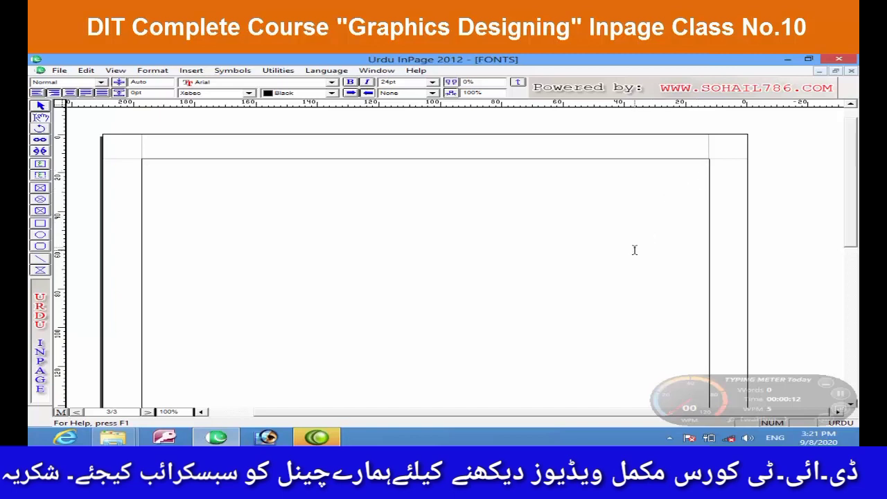
Step: Generate the table of contents from Utilities, accepting the clipboard warning and the success message
{"action": "left_click", "coordinate": [278, 70]}
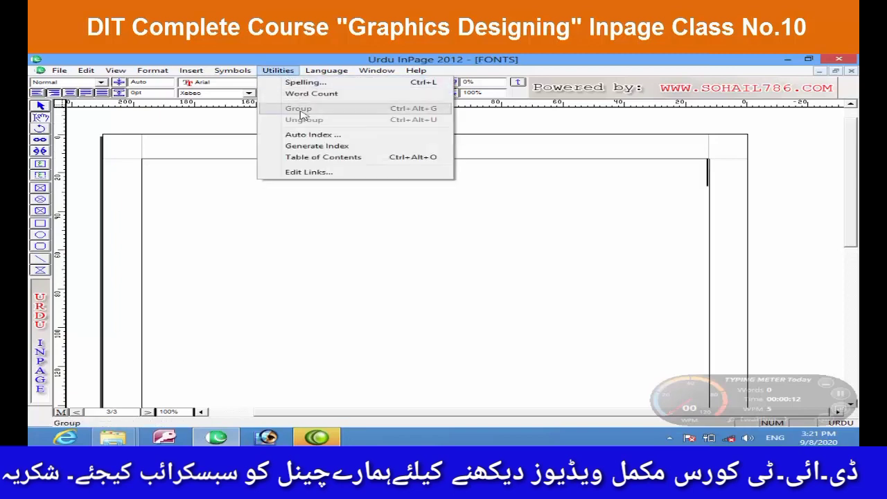
{"action": "left_click", "coordinate": [325, 158]}
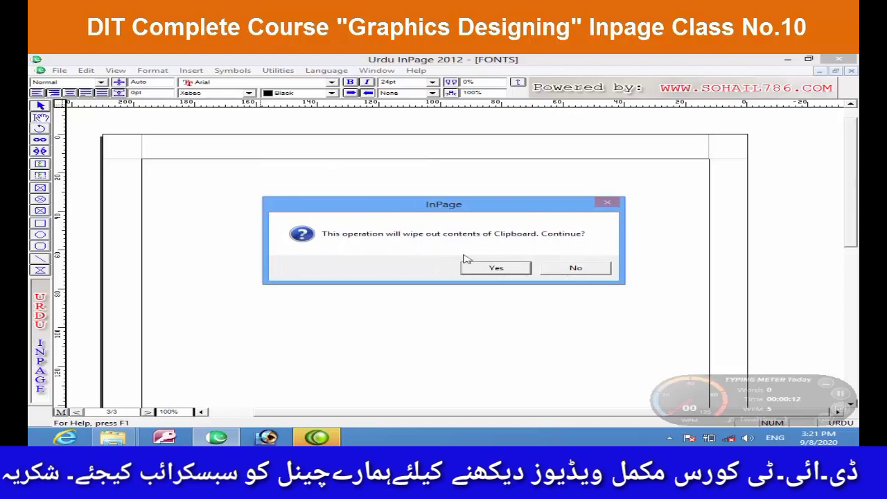
{"action": "left_click", "coordinate": [496, 268]}
{"action": "left_click", "coordinate": [495, 267]}
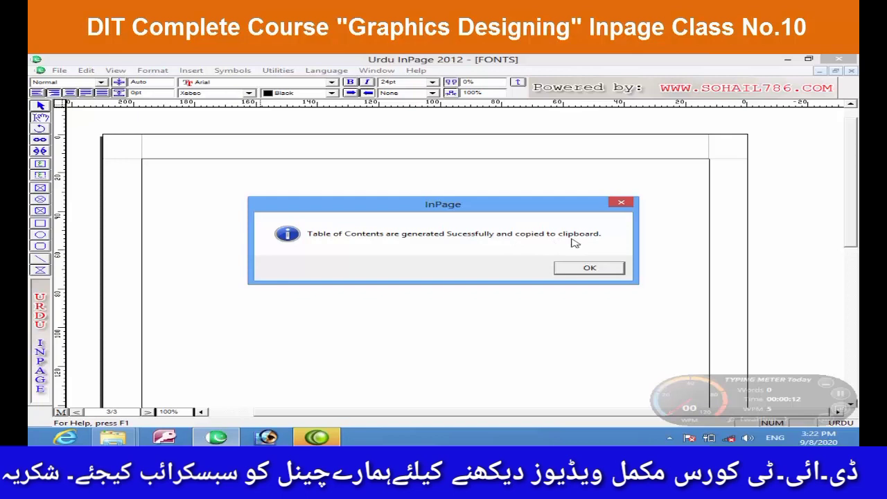
{"action": "left_click", "coordinate": [593, 268]}
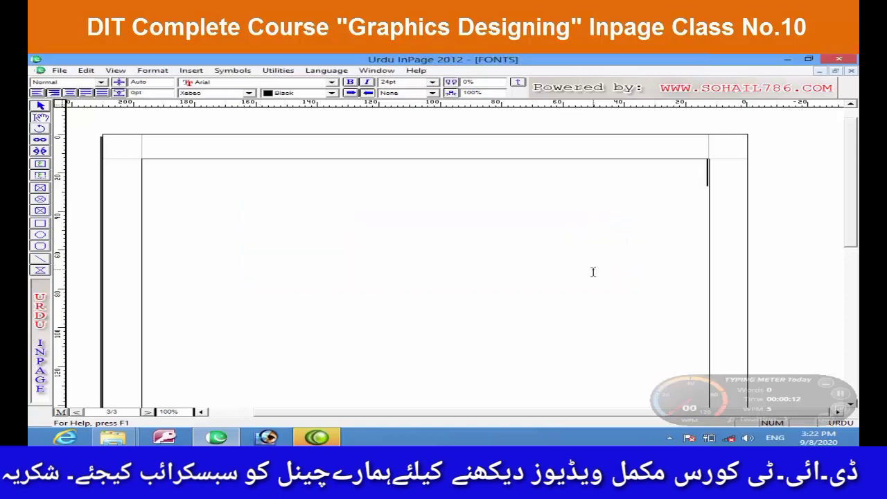
Step: Paste the table of contents onto blank page 3 as five Urdu entries numbered 4398
{"action": "left_click", "coordinate": [86, 70]}
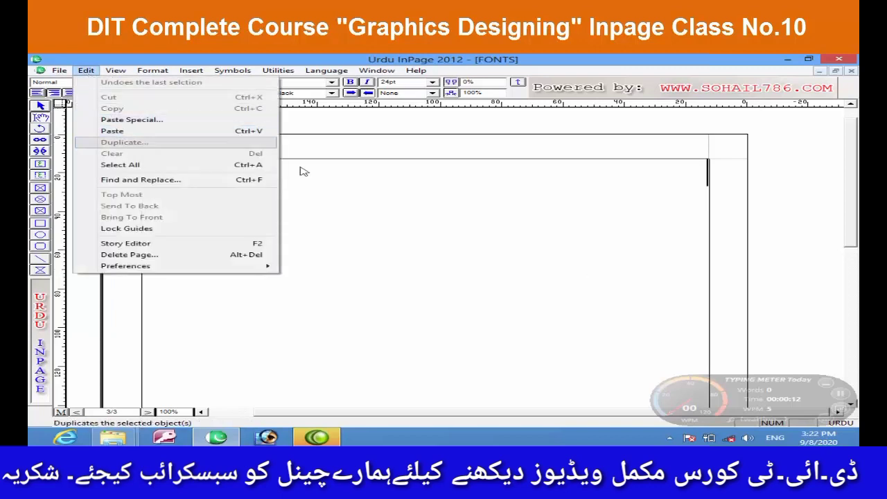
{"action": "left_click", "coordinate": [626, 201]}
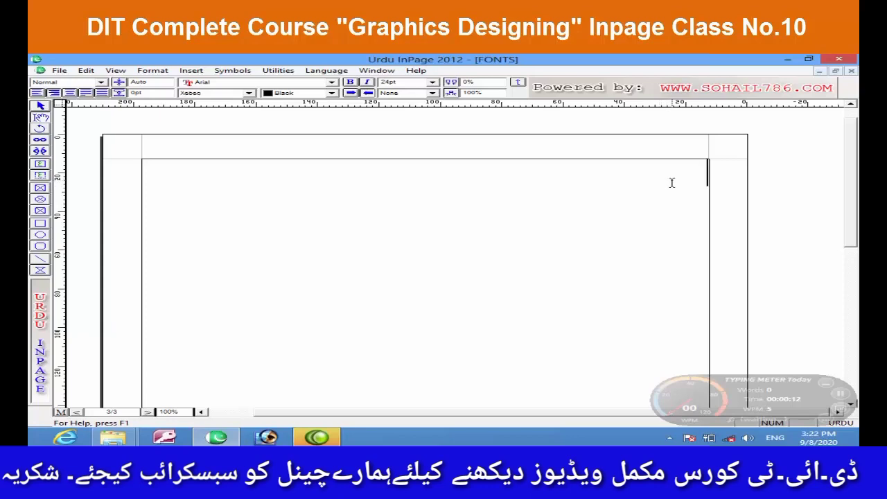
{"action": "key", "text": "ctrl+v"}
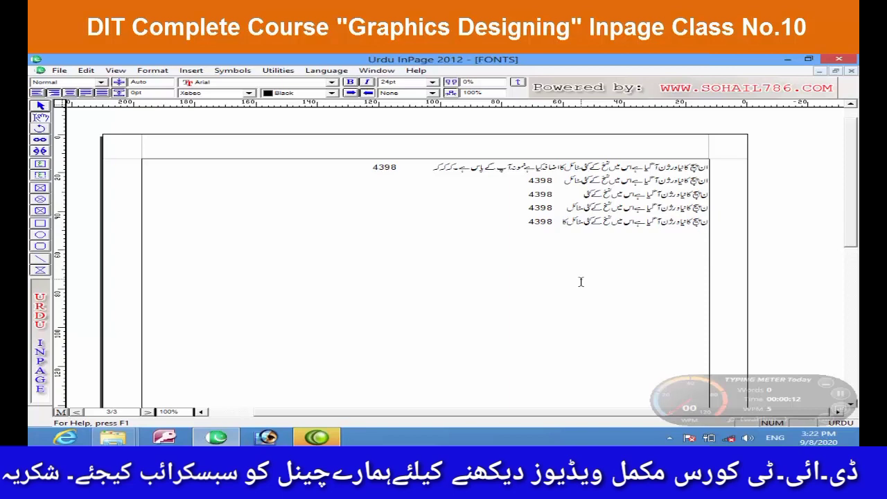
{"action": "left_click", "coordinate": [437, 171]}
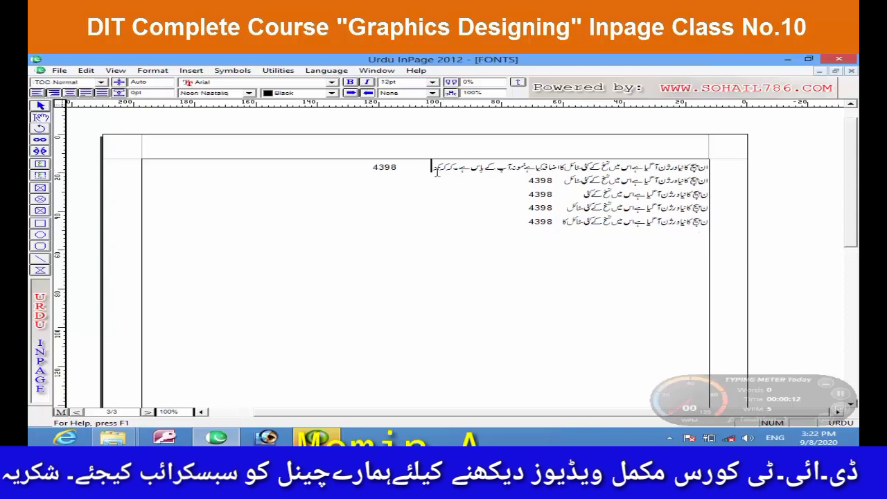
{"action": "left_click_drag", "start_coordinate": [437, 170], "coordinate": [717, 169]}
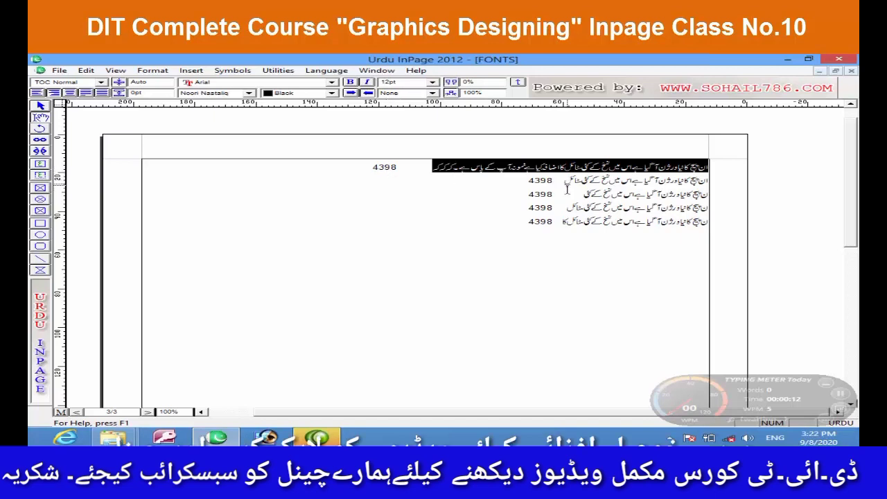
{"action": "left_click_drag", "start_coordinate": [525, 221], "coordinate": [708, 167]}
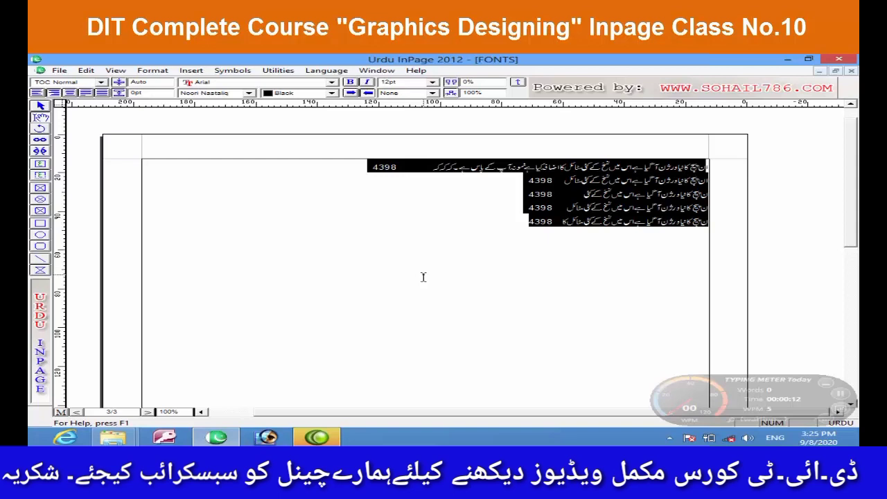
Step: Select all five table of contents entries on page 3
{"action": "left_click", "coordinate": [528, 222]}
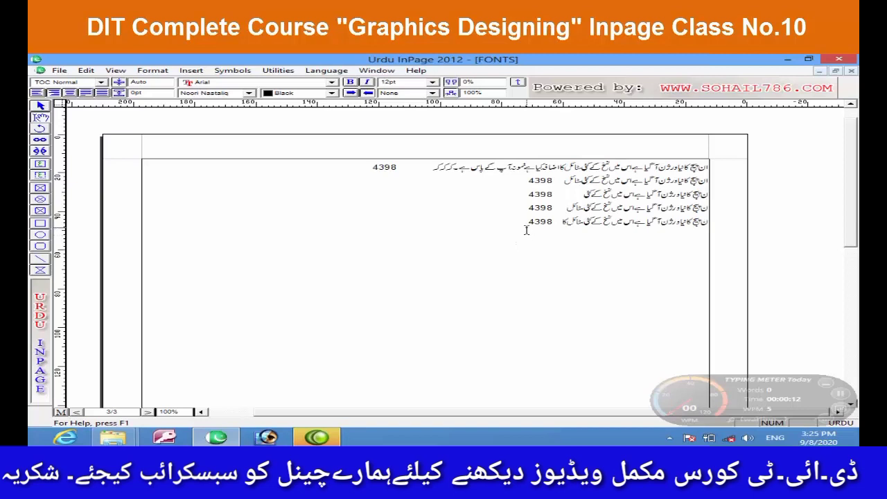
{"action": "left_click_drag", "start_coordinate": [527, 221], "coordinate": [712, 170]}
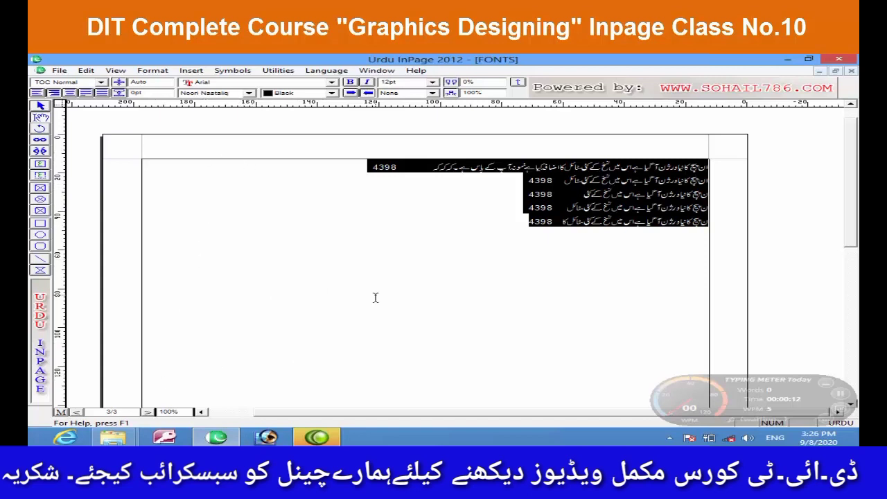
Step: Launch Microsoft Word 2007 from the Run box with the winword command
{"action": "key", "text": "super+r"}
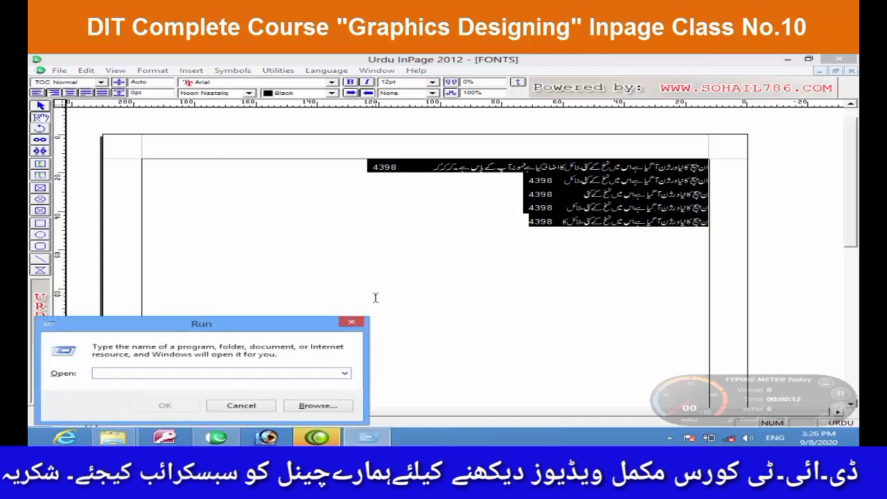
{"action": "type", "text": "winword"}
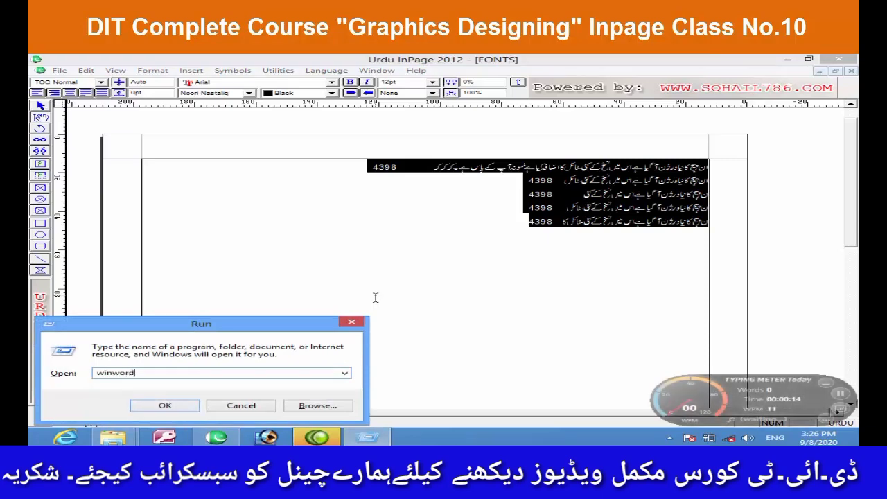
{"action": "key", "text": "Return"}
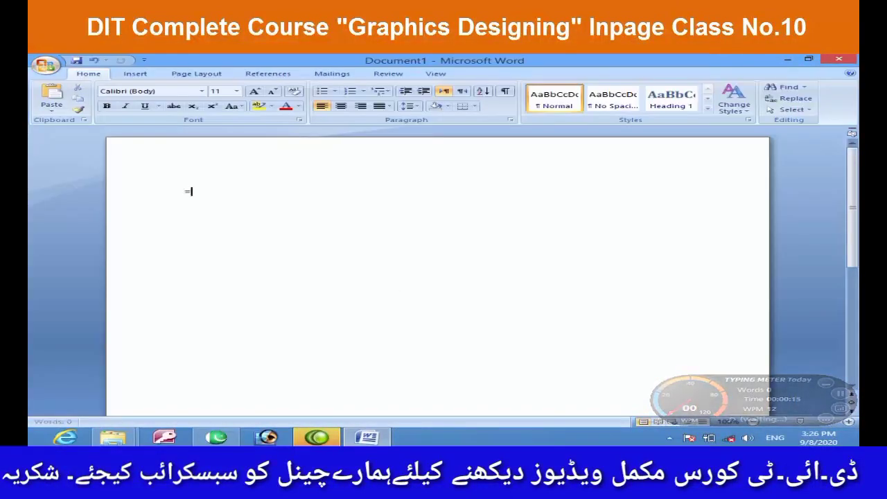
Step: Generate sample paragraphs with =rand(), then add a page break and repeat them with F4
{"action": "type", "text": "=rand()"}
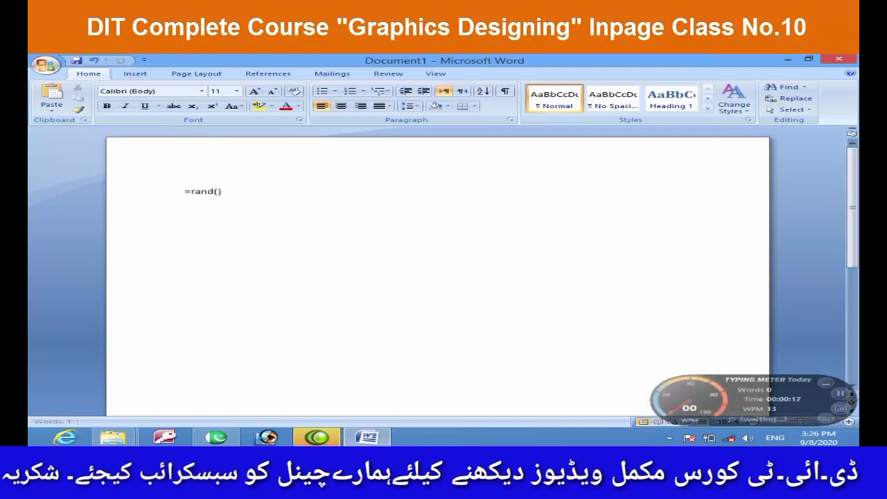
{"action": "key", "text": "Return"}
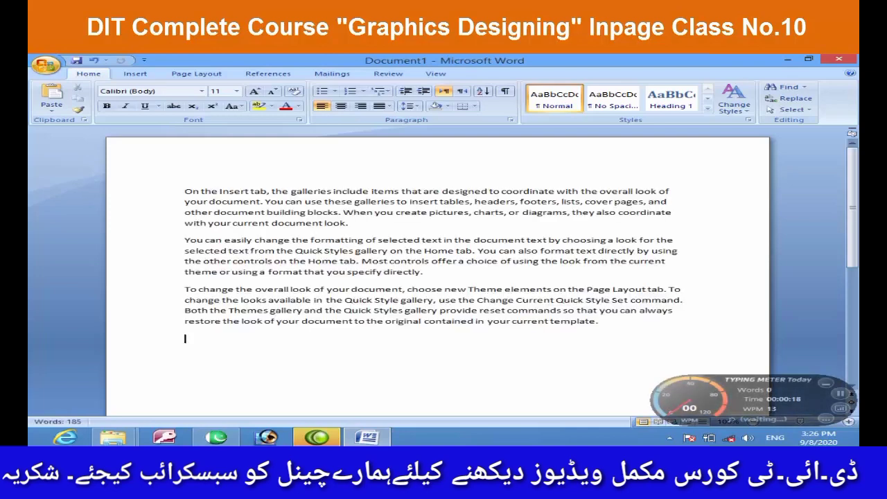
{"action": "key", "text": "ctrl+Return"}
{"action": "key", "text": "F4"}
{"action": "key", "text": "F4"}
{"action": "key", "text": "F4"}
{"action": "key", "text": "F4"}
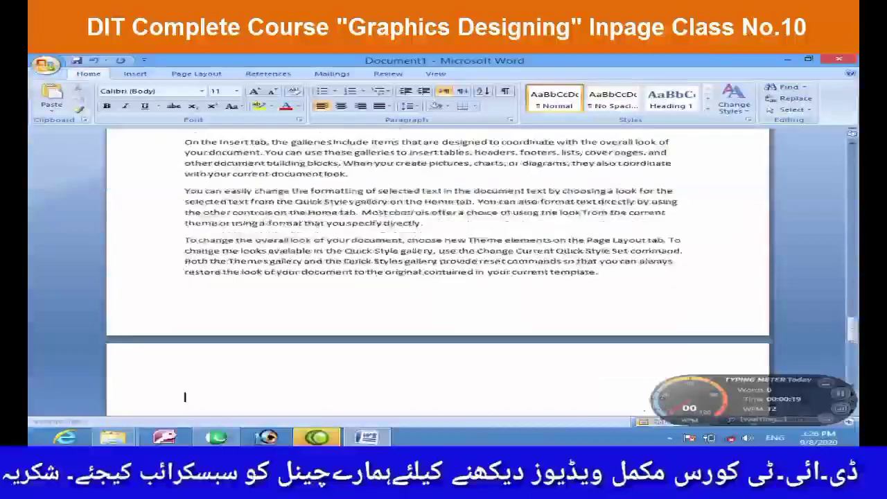
{"action": "scroll", "coordinate": [820, 337], "scroll_direction": "up", "scroll_amount": 15}
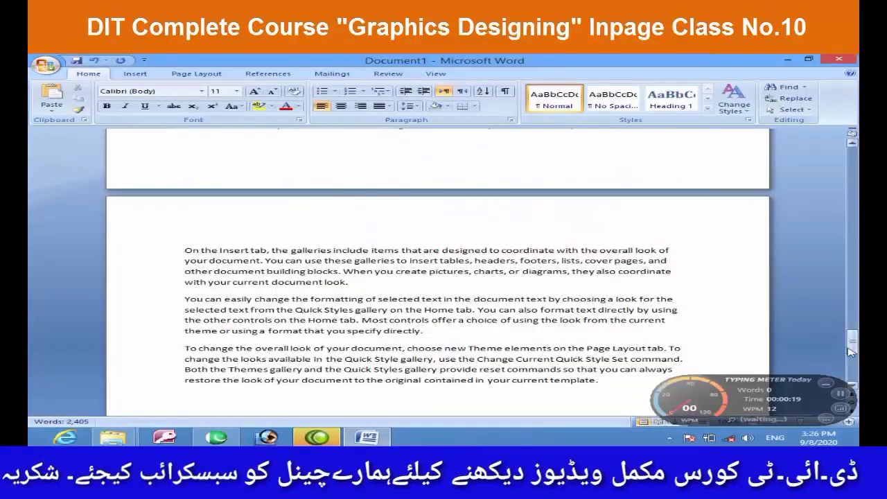
Step: Insert a blank page at the very start of the document
{"action": "key", "text": "ctrl+Home"}
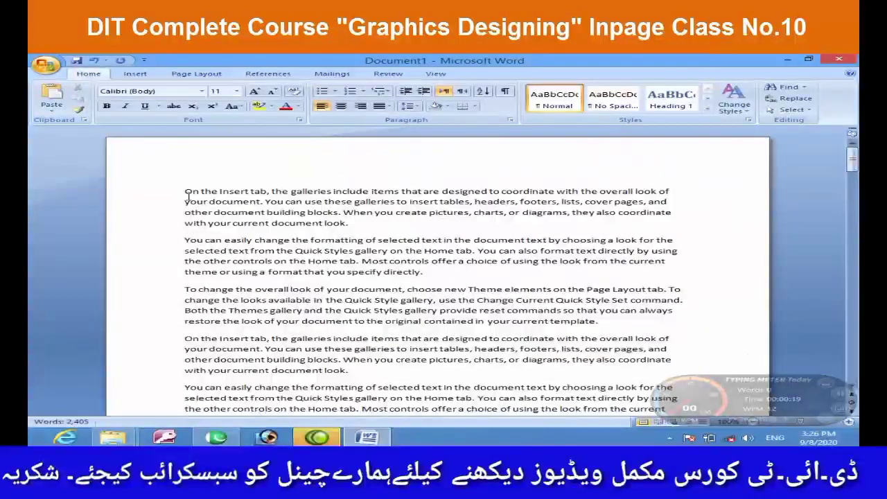
{"action": "left_click", "coordinate": [136, 74]}
{"action": "left_click", "coordinate": [75, 98]}
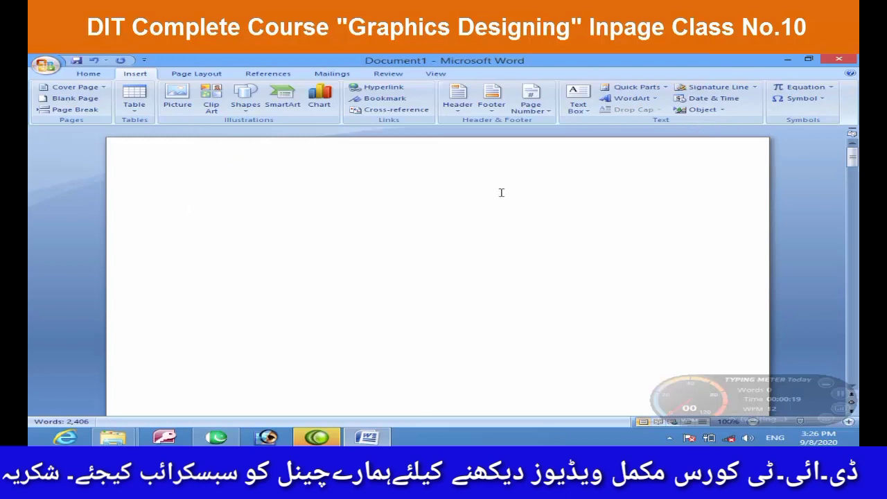
Step: View the References tab's table of contents layouts, then close them without inserting one
{"action": "left_click", "coordinate": [278, 75]}
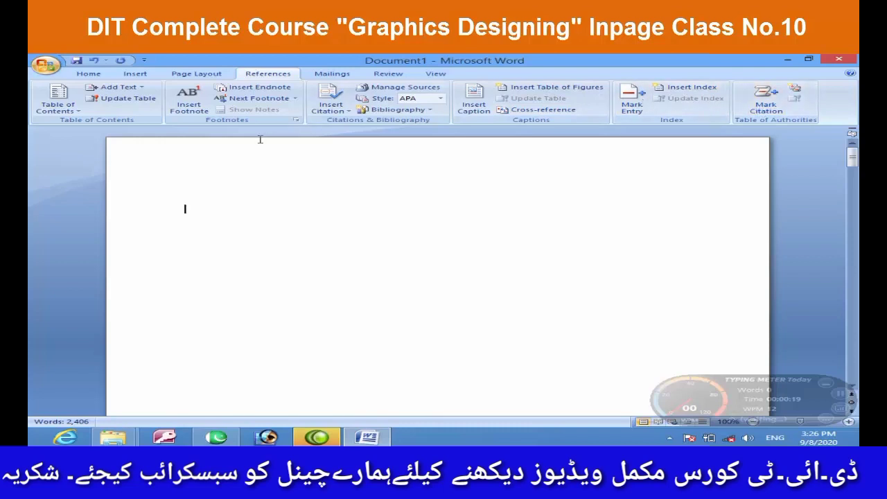
{"action": "left_click", "coordinate": [76, 113]}
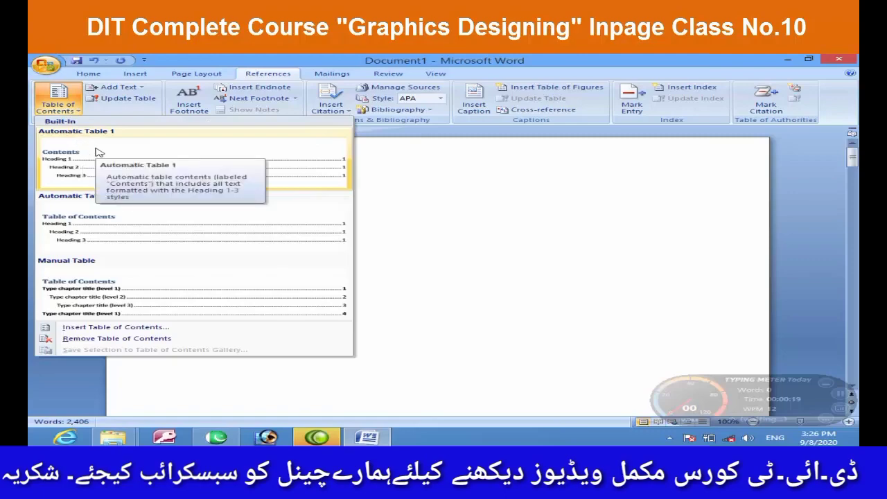
{"action": "left_click", "coordinate": [402, 245]}
Step: Select the phrase 'On the Insert tab, the galleries' on the next page
{"action": "scroll", "coordinate": [395, 249], "scroll_direction": "down", "scroll_amount": 5}
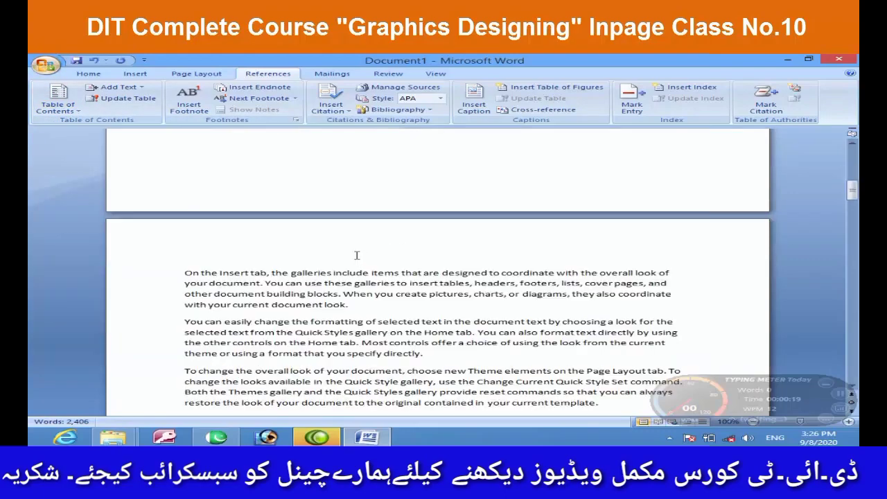
{"action": "scroll", "coordinate": [357, 255], "scroll_direction": "down", "scroll_amount": 6}
{"action": "scroll", "coordinate": [228, 207], "scroll_direction": "up", "scroll_amount": 5}
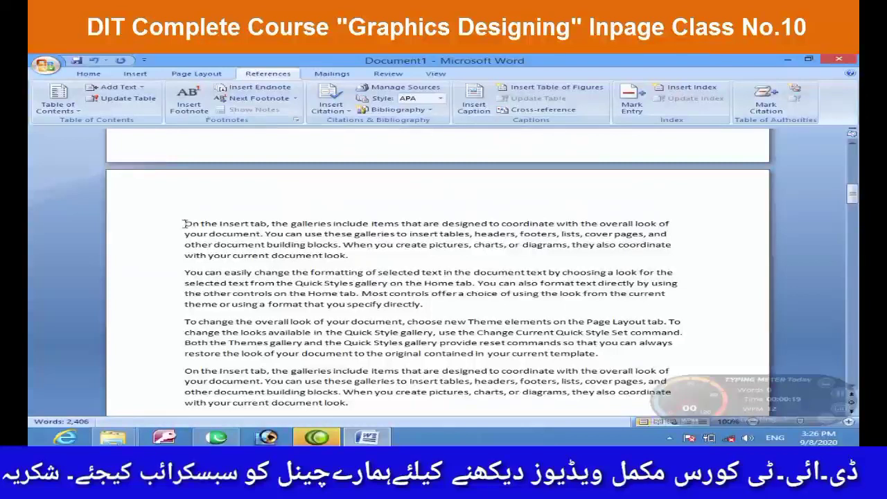
{"action": "left_click_drag", "start_coordinate": [184, 223], "coordinate": [308, 224]}
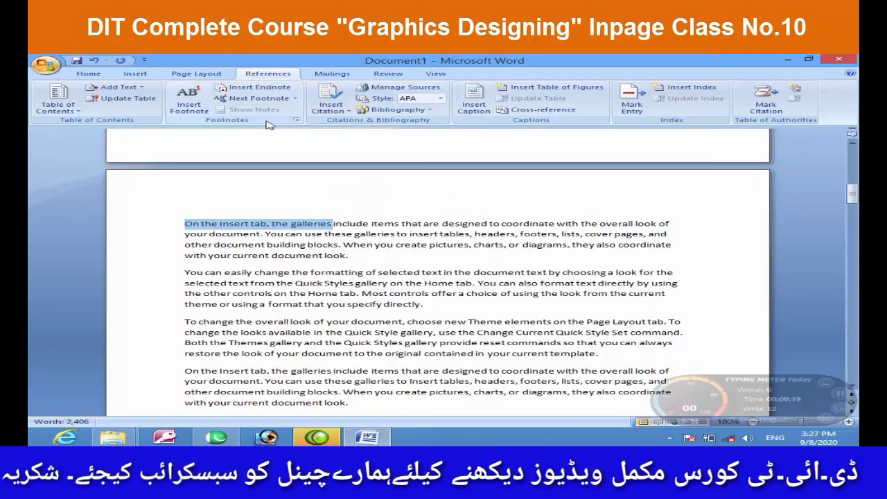
Step: Make 'On the Insert tab, the galleries' Heading 1, the third paragraph's text Heading 2, and 'To change the overall look of your' Heading 3
{"action": "left_click", "coordinate": [89, 74]}
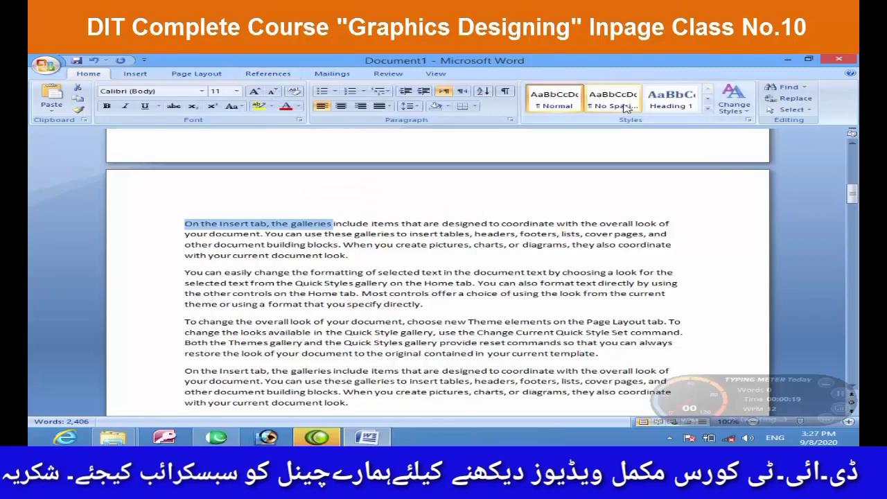
{"action": "left_click", "coordinate": [671, 100]}
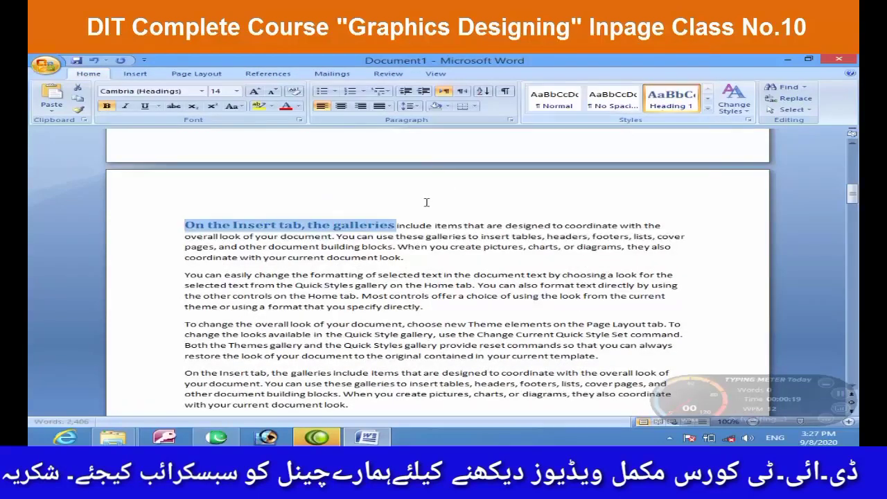
{"action": "left_click", "coordinate": [395, 225]}
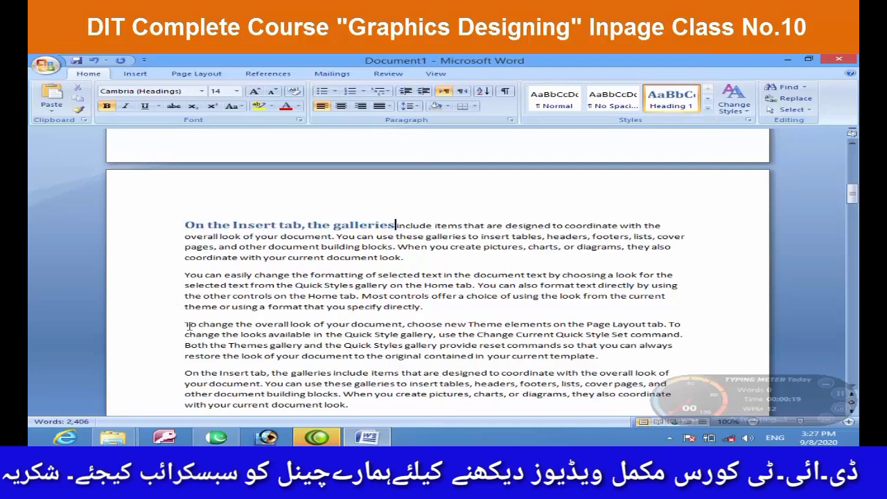
{"action": "left_click_drag", "start_coordinate": [188, 325], "coordinate": [373, 335]}
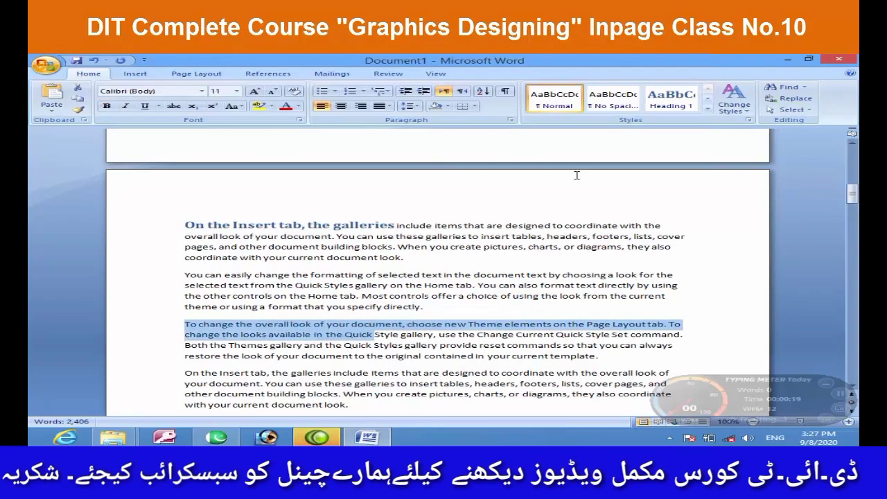
{"action": "left_click", "coordinate": [708, 109]}
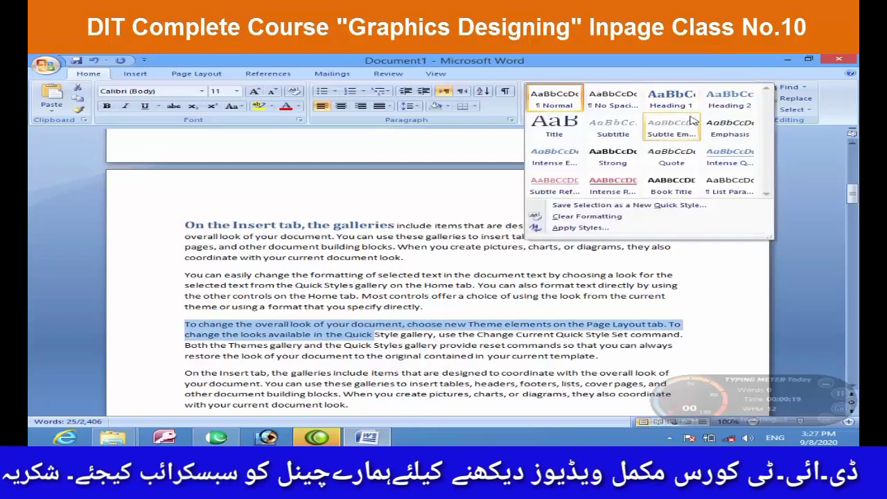
{"action": "left_click", "coordinate": [729, 99]}
{"action": "scroll", "coordinate": [463, 269], "scroll_direction": "down", "scroll_amount": 2}
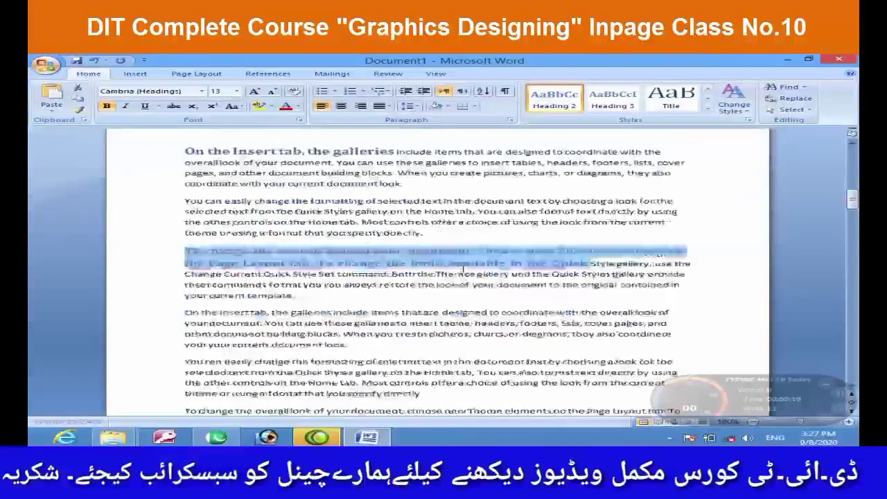
{"action": "scroll", "coordinate": [311, 299], "scroll_direction": "down", "scroll_amount": 3}
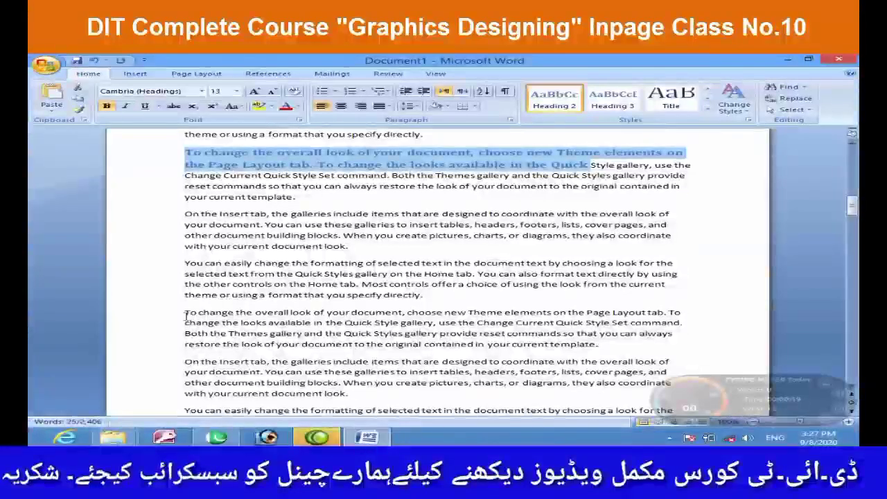
{"action": "left_click_drag", "start_coordinate": [185, 316], "coordinate": [351, 316]}
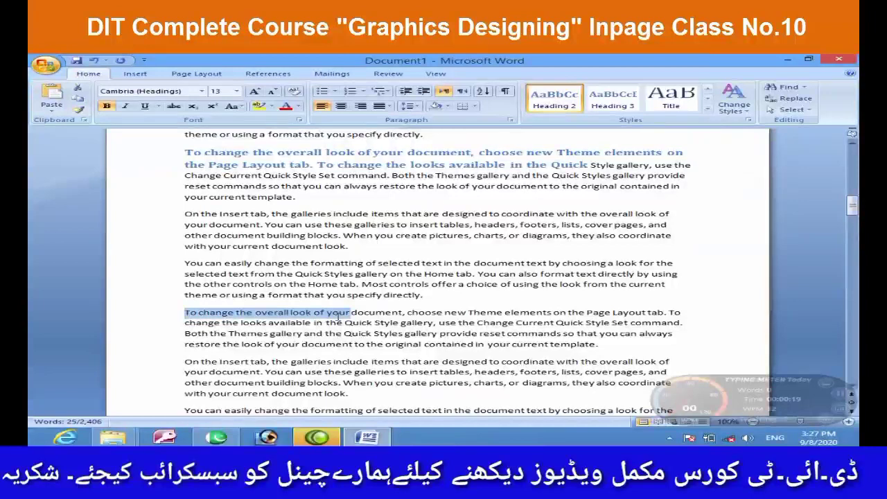
{"action": "left_click", "coordinate": [599, 110]}
Step: Apply Heading 1 to 'You can easily change the formatting', 'restore the look of your document' and the next paragraph's opening
{"action": "scroll", "coordinate": [246, 290], "scroll_direction": "down", "scroll_amount": 3}
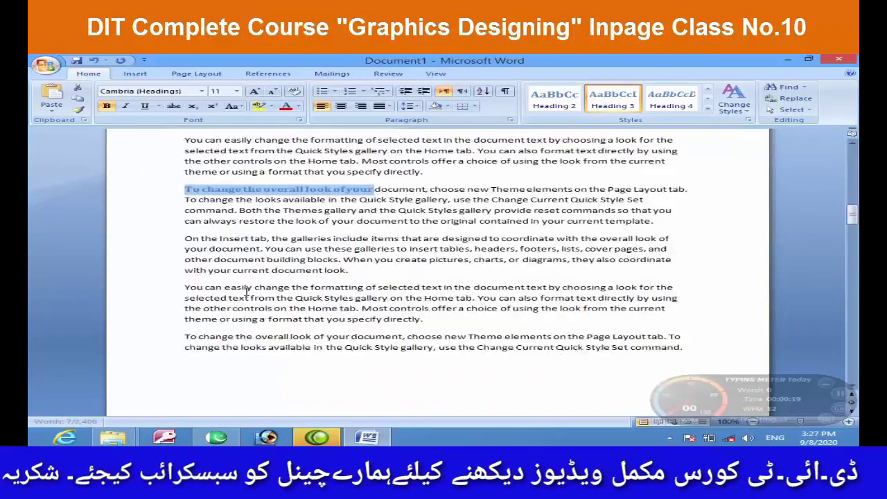
{"action": "left_click_drag", "start_coordinate": [185, 289], "coordinate": [364, 288]}
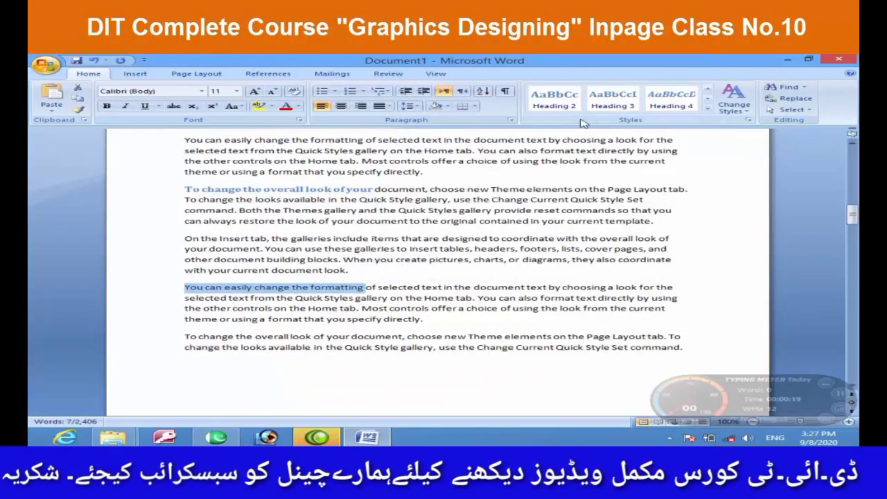
{"action": "left_click", "coordinate": [708, 109]}
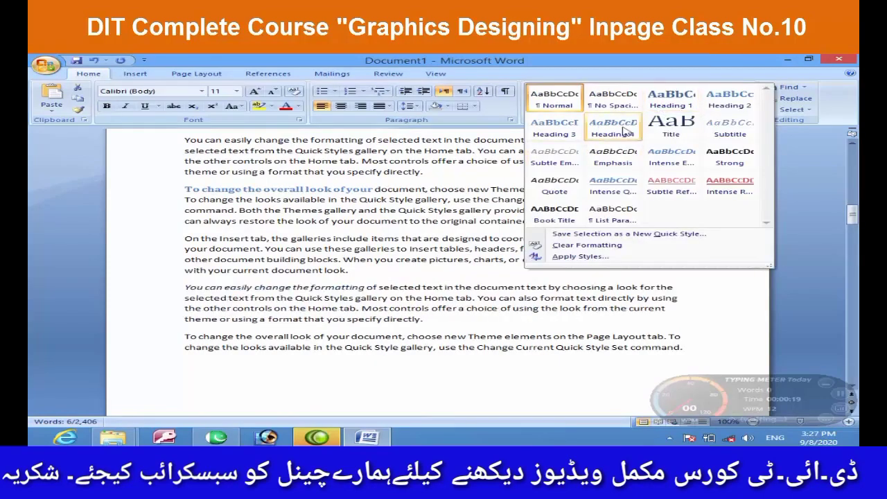
{"action": "left_click", "coordinate": [670, 99]}
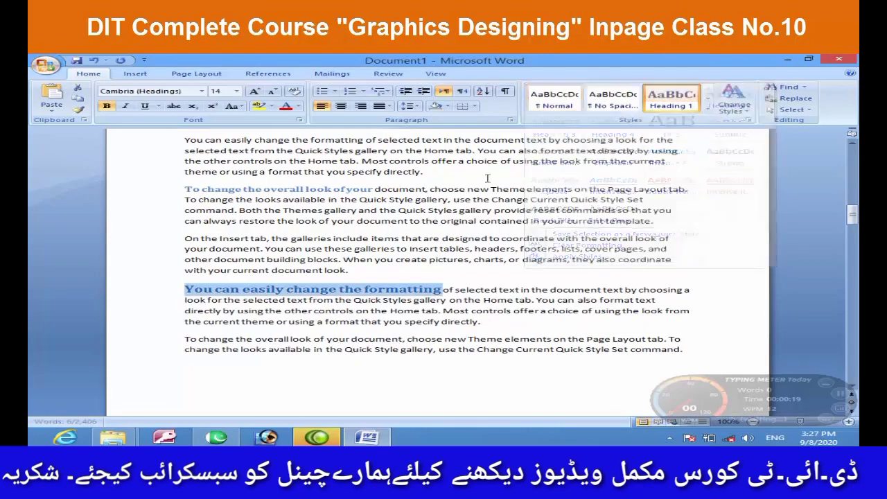
{"action": "scroll", "coordinate": [487, 178], "scroll_direction": "down", "scroll_amount": 20}
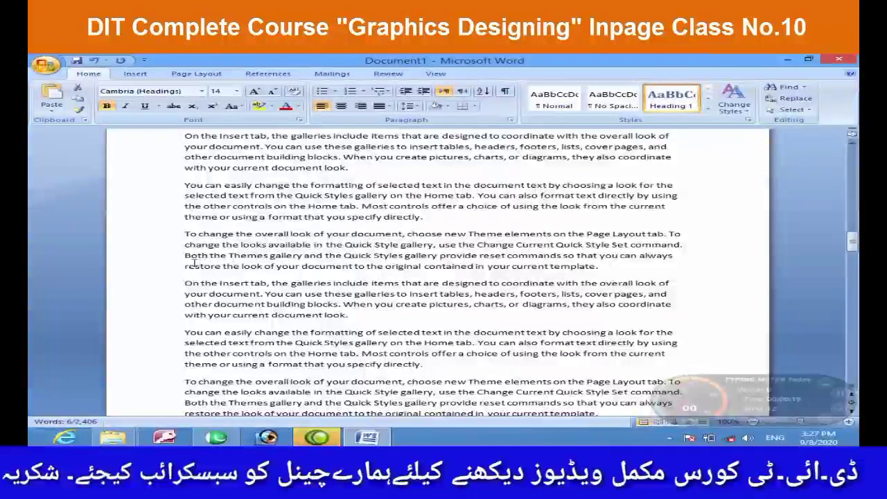
{"action": "left_click_drag", "start_coordinate": [185, 266], "coordinate": [354, 266]}
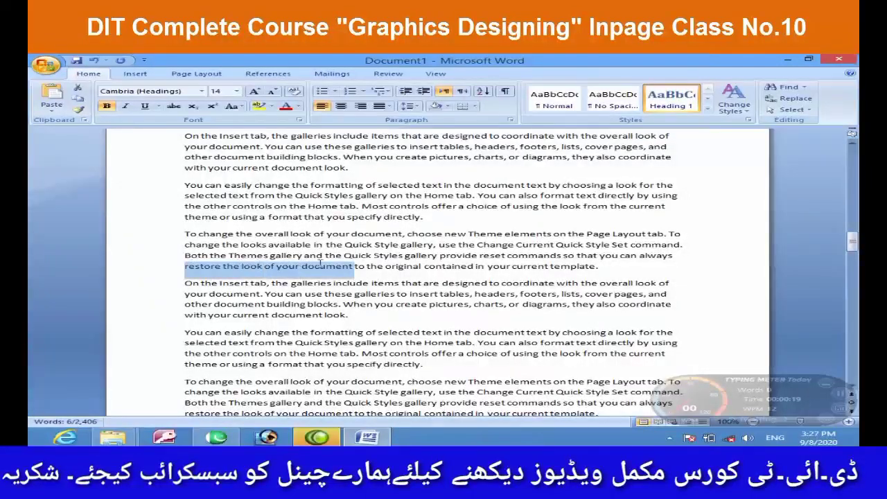
{"action": "left_click", "coordinate": [663, 98]}
{"action": "scroll", "coordinate": [224, 320], "scroll_direction": "down", "scroll_amount": 5}
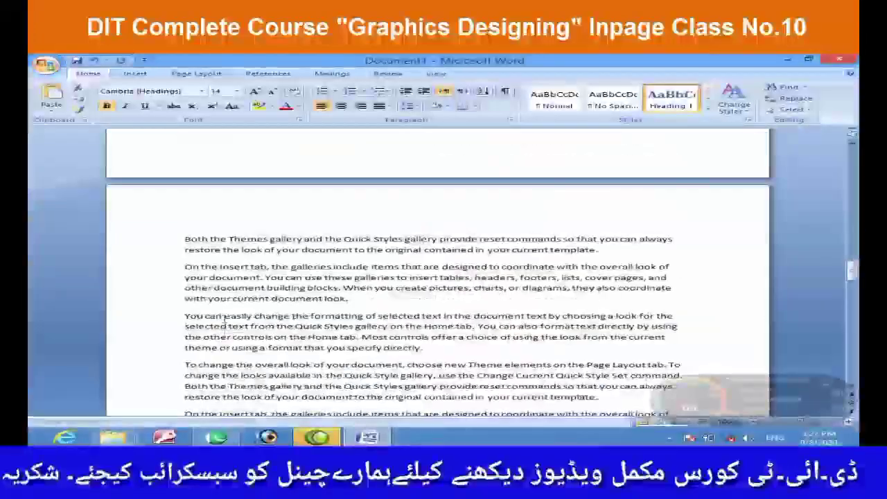
{"action": "left_click_drag", "start_coordinate": [184, 315], "coordinate": [295, 326]}
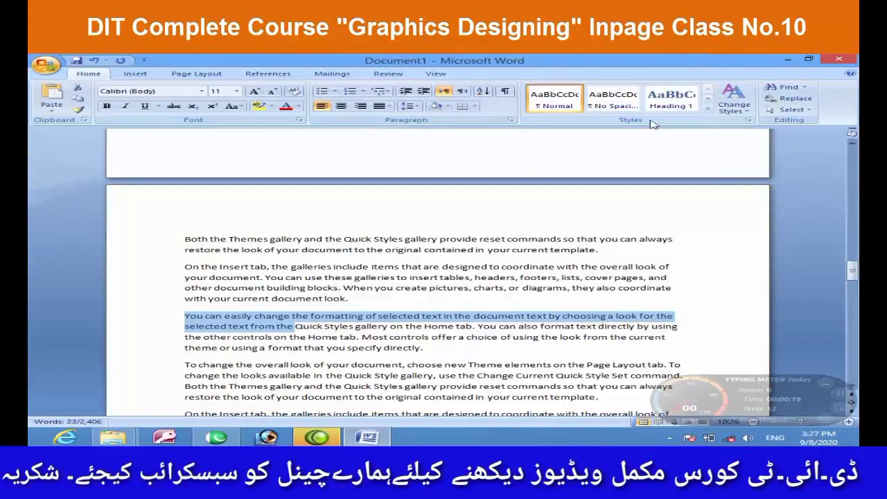
{"action": "left_click", "coordinate": [669, 99]}
Step: Make 'other document' Heading 2 and 'Insert tab, the galleries' Heading 3
{"action": "scroll", "coordinate": [311, 294], "scroll_direction": "down", "scroll_amount": 1}
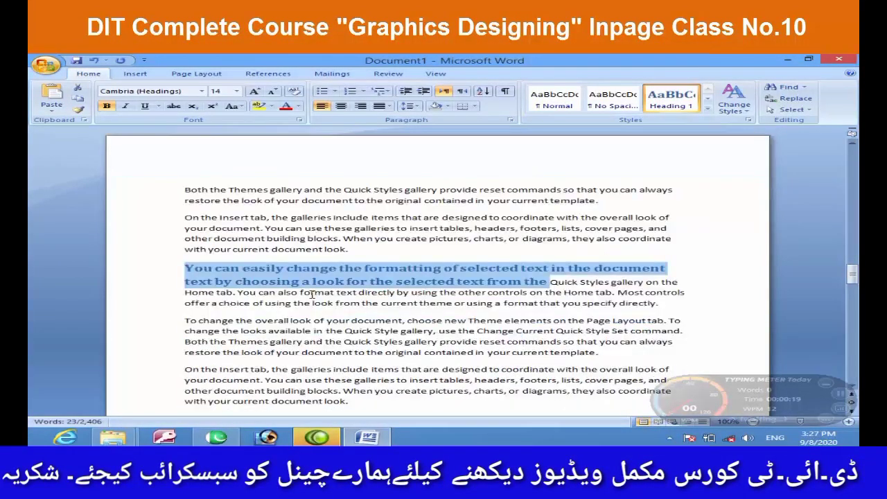
{"action": "scroll", "coordinate": [280, 335], "scroll_direction": "down", "scroll_amount": 1}
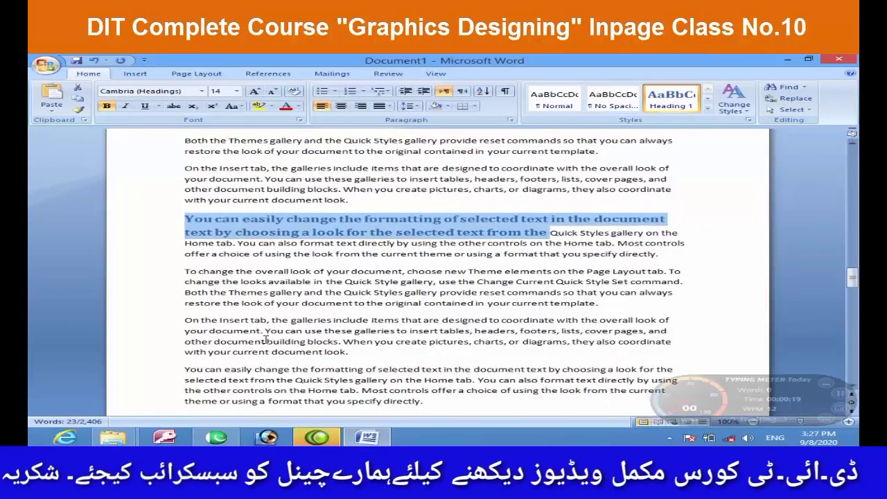
{"action": "scroll", "coordinate": [266, 340], "scroll_direction": "down", "scroll_amount": 1}
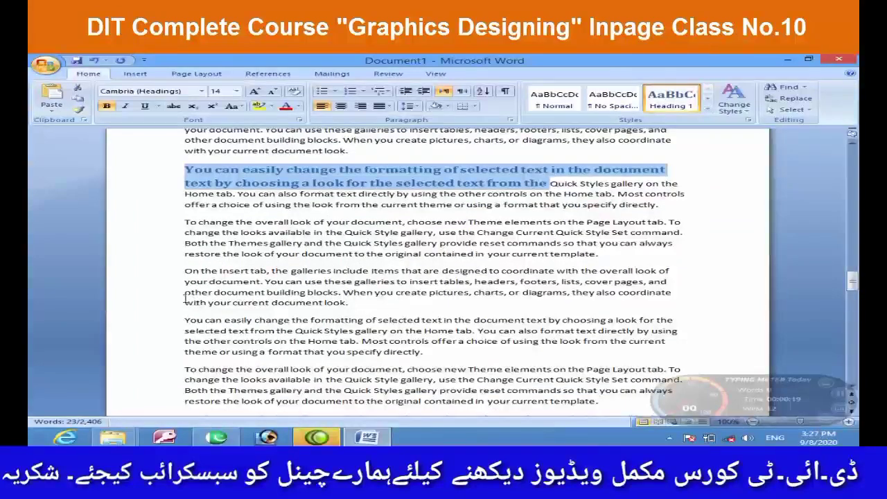
{"action": "left_click_drag", "start_coordinate": [185, 292], "coordinate": [265, 293]}
{"action": "left_click", "coordinate": [707, 106]}
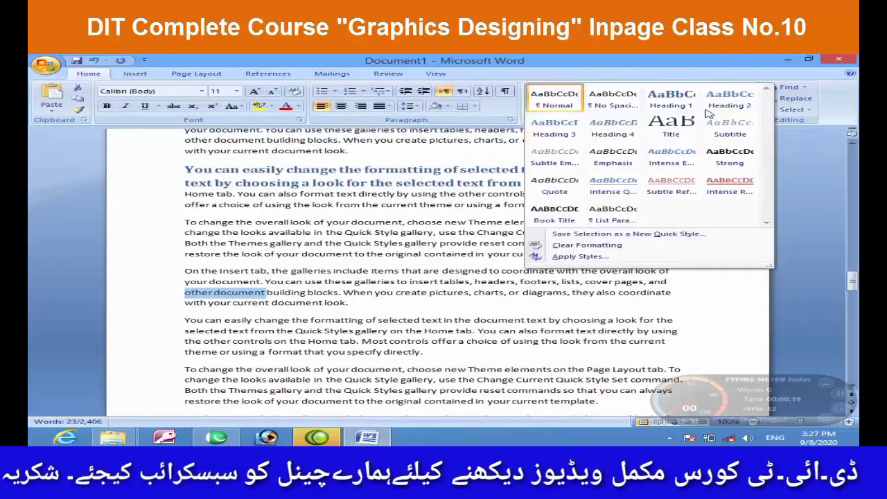
{"action": "left_click", "coordinate": [732, 103]}
{"action": "scroll", "coordinate": [444, 277], "scroll_direction": "down", "scroll_amount": 5}
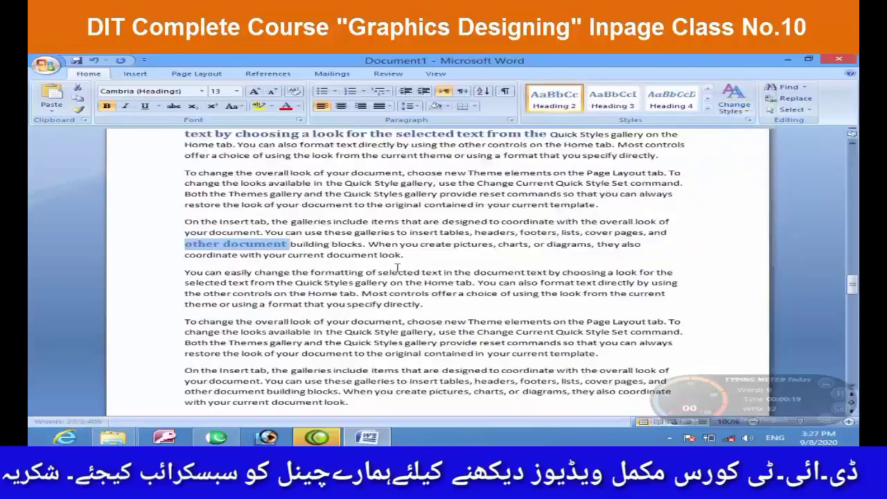
{"action": "left_click_drag", "start_coordinate": [219, 321], "coordinate": [333, 320]}
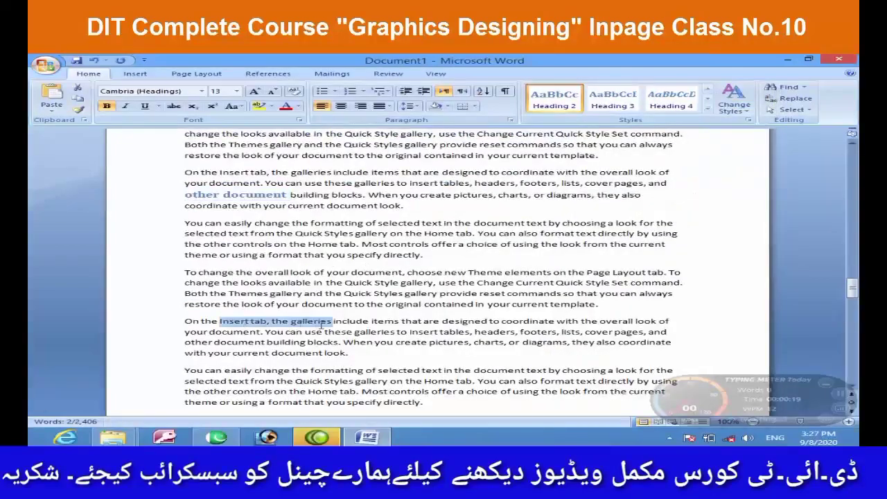
{"action": "left_click", "coordinate": [708, 110]}
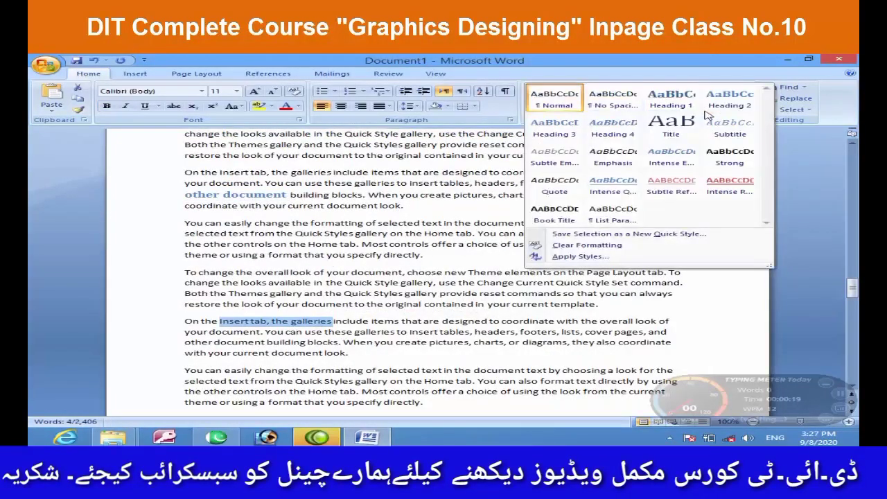
{"action": "left_click", "coordinate": [554, 128]}
Step: Place the cursor at the top of page 1 and return to the InPage document
{"action": "scroll", "coordinate": [429, 283], "scroll_direction": "down", "scroll_amount": 5}
{"action": "scroll", "coordinate": [429, 283], "scroll_direction": "up", "scroll_amount": 10}
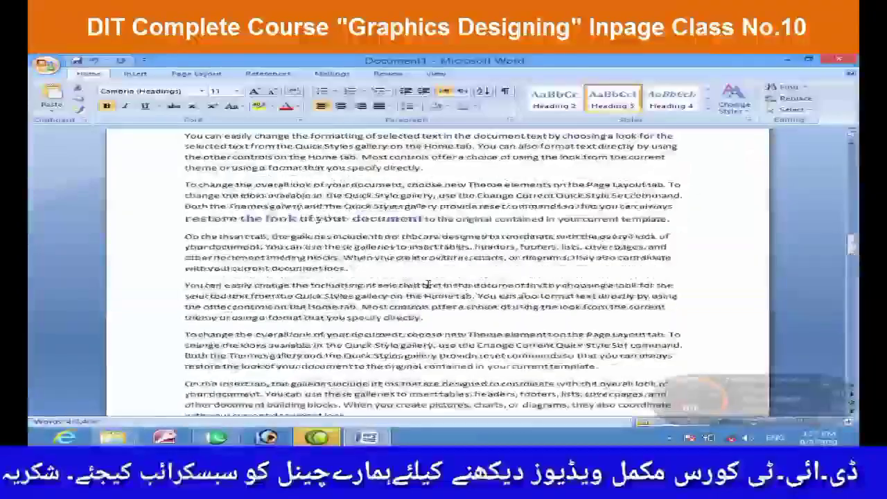
{"action": "scroll", "coordinate": [427, 284], "scroll_direction": "up", "scroll_amount": 10}
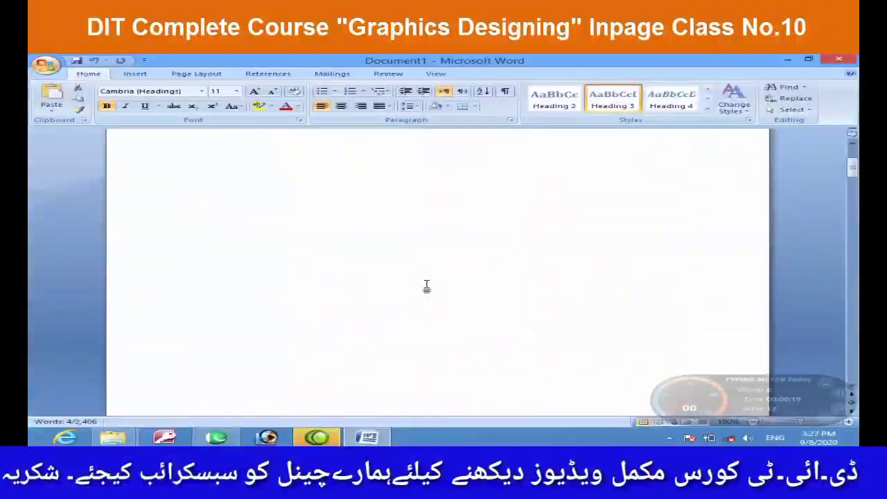
{"action": "left_click", "coordinate": [339, 228]}
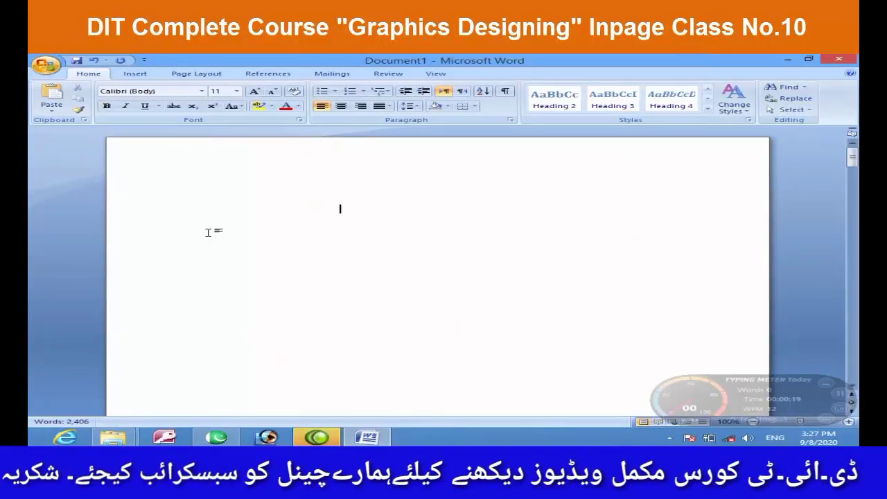
{"action": "left_click", "coordinate": [214, 437]}
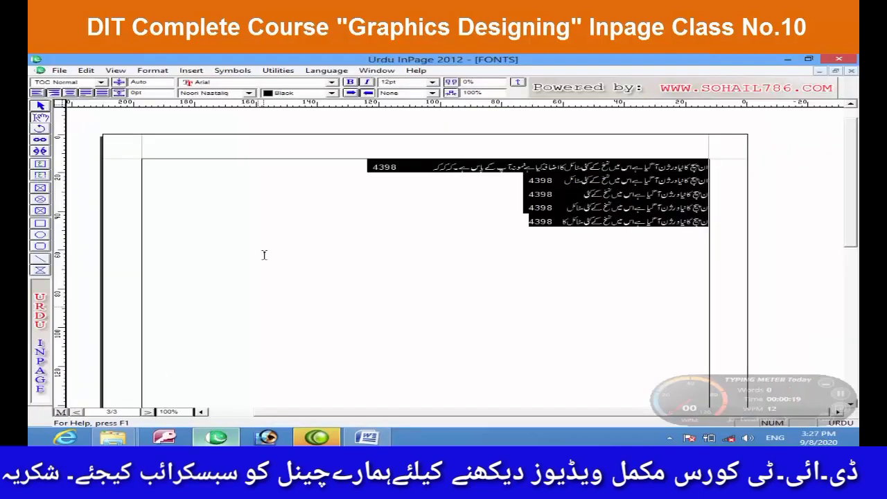
Step: Open the Utilities Auto Index feature and cancel choosing an index file
{"action": "left_click", "coordinate": [280, 72]}
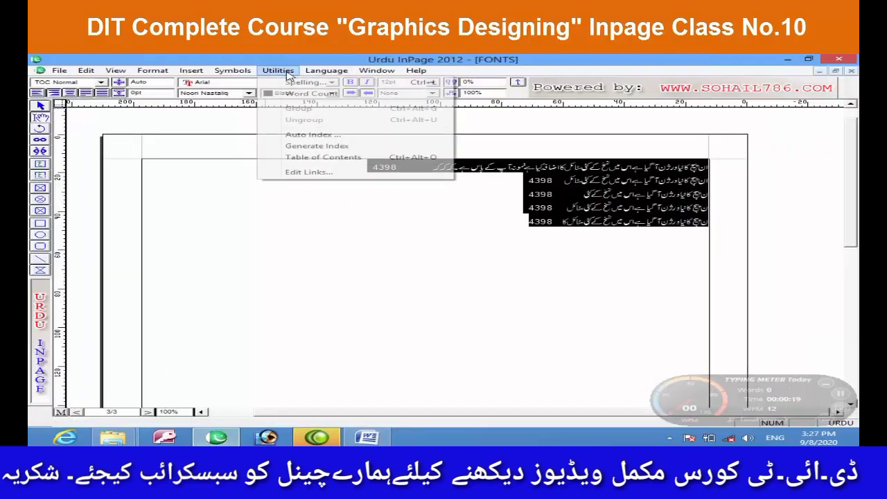
{"action": "left_click", "coordinate": [310, 136]}
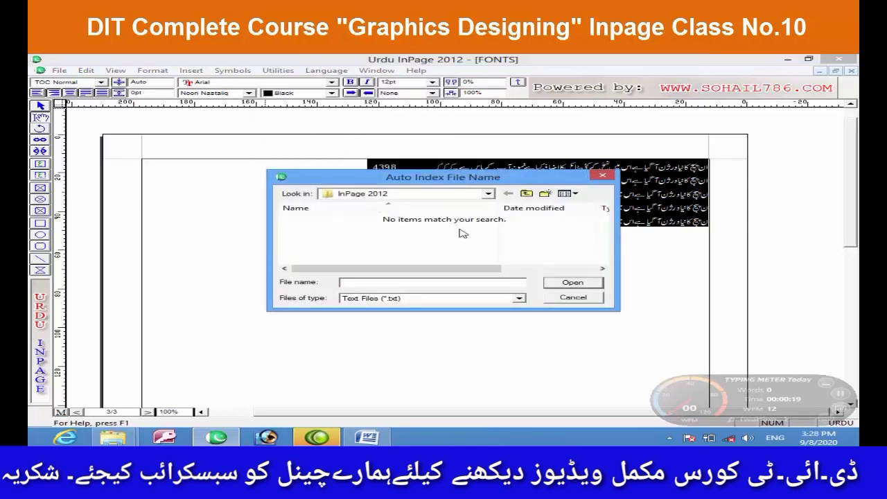
{"action": "left_click", "coordinate": [577, 298]}
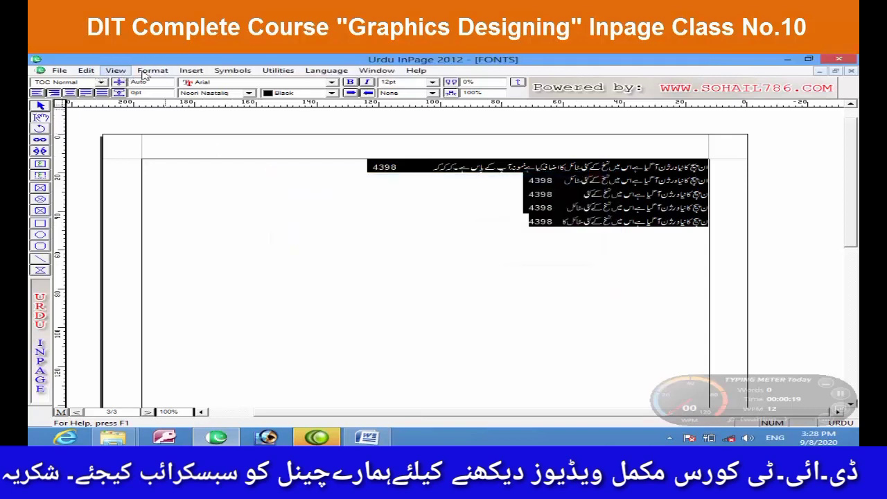
Step: Try Insert > Index Entry, dismiss the unsupported-operation error, and select the five contents lines
{"action": "left_click", "coordinate": [194, 74]}
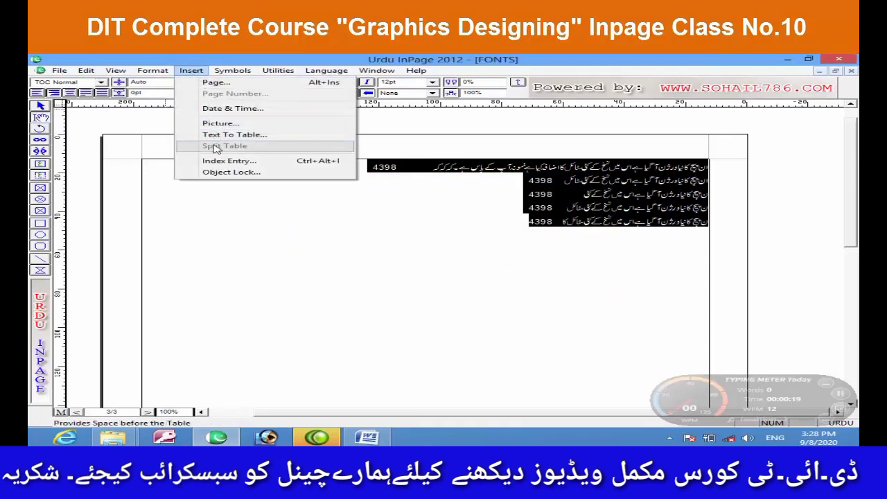
{"action": "left_click", "coordinate": [243, 165]}
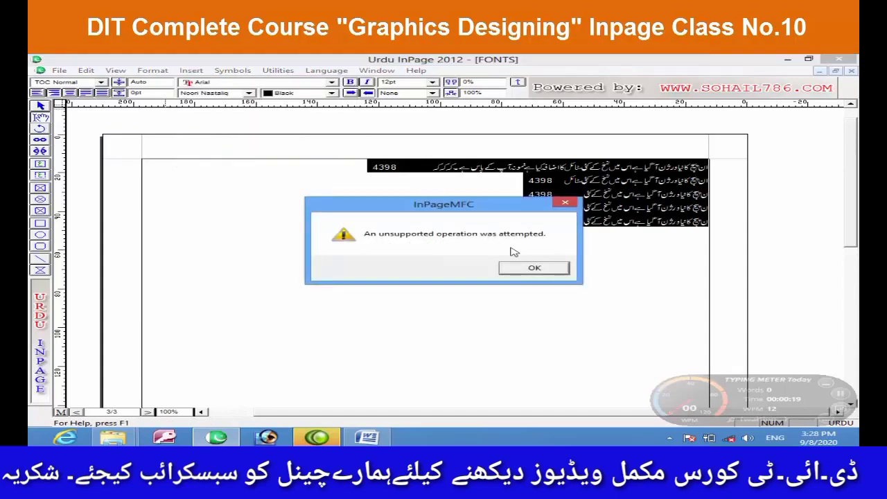
{"action": "left_click", "coordinate": [545, 271]}
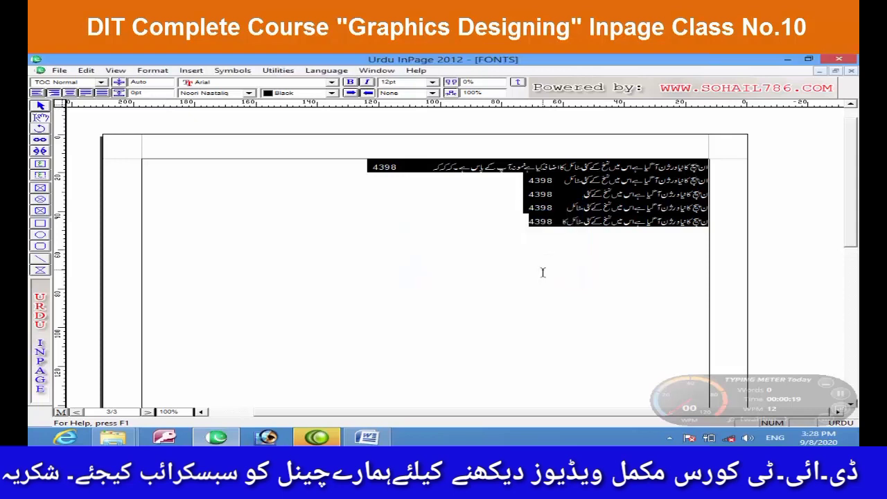
{"action": "left_click_drag", "start_coordinate": [527, 228], "coordinate": [710, 169]}
{"action": "left_click", "coordinate": [365, 436]}
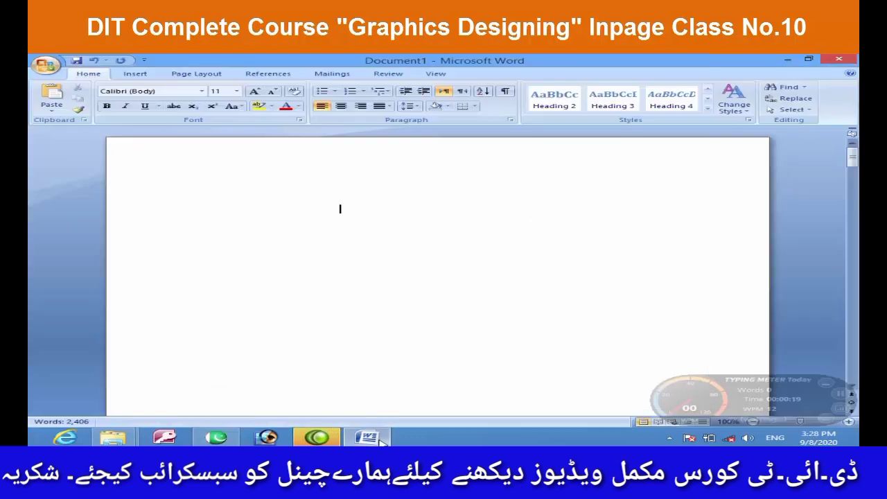
{"action": "scroll", "coordinate": [370, 346], "scroll_direction": "down", "scroll_amount": 20}
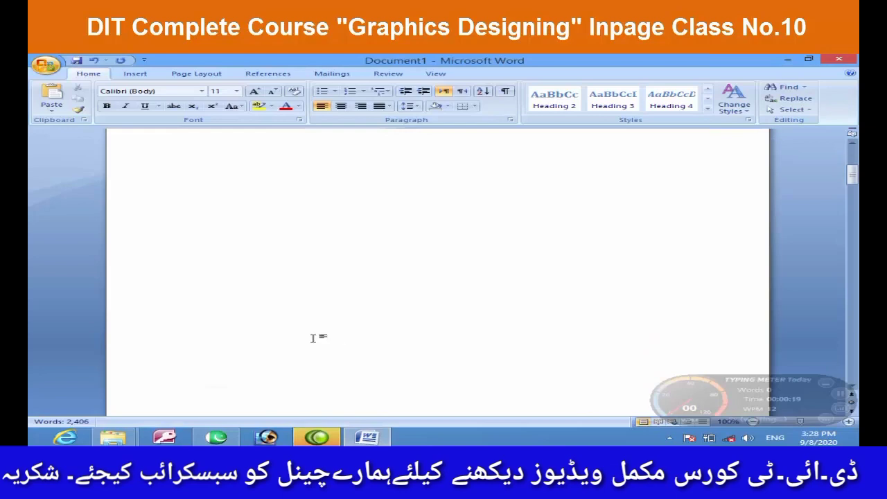
{"action": "left_click", "coordinate": [296, 254]}
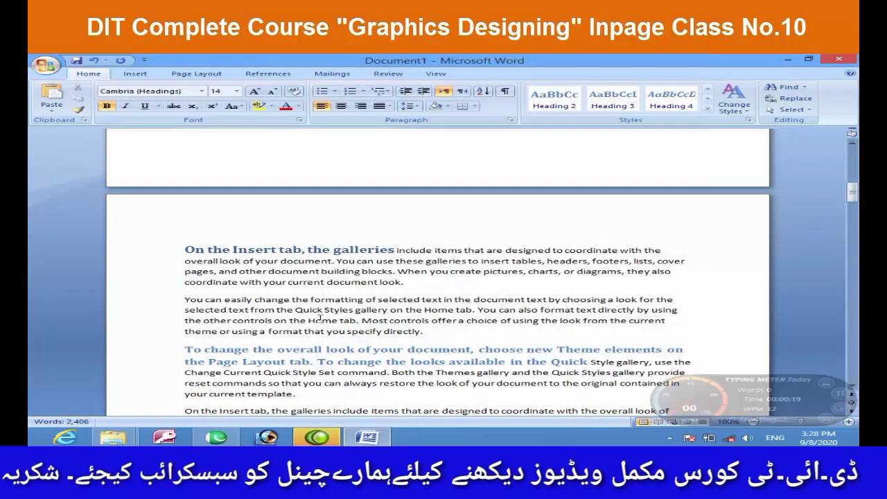
{"action": "scroll", "coordinate": [318, 326], "scroll_direction": "up", "scroll_amount": 4}
{"action": "scroll", "coordinate": [318, 328], "scroll_direction": "up", "scroll_amount": 15}
{"action": "left_click", "coordinate": [276, 213]}
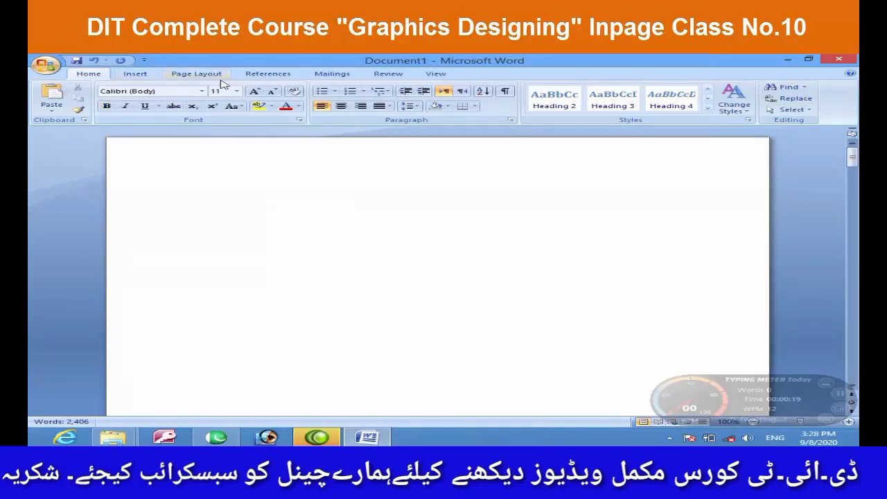
Step: Insert Automatic Table 1 at the top of Document1 and select the resulting contents
{"action": "left_click", "coordinate": [281, 74]}
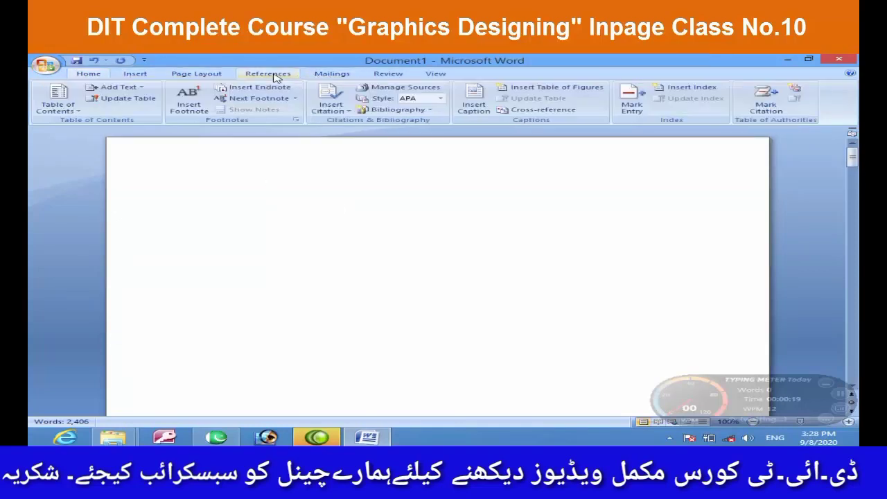
{"action": "left_click", "coordinate": [79, 114]}
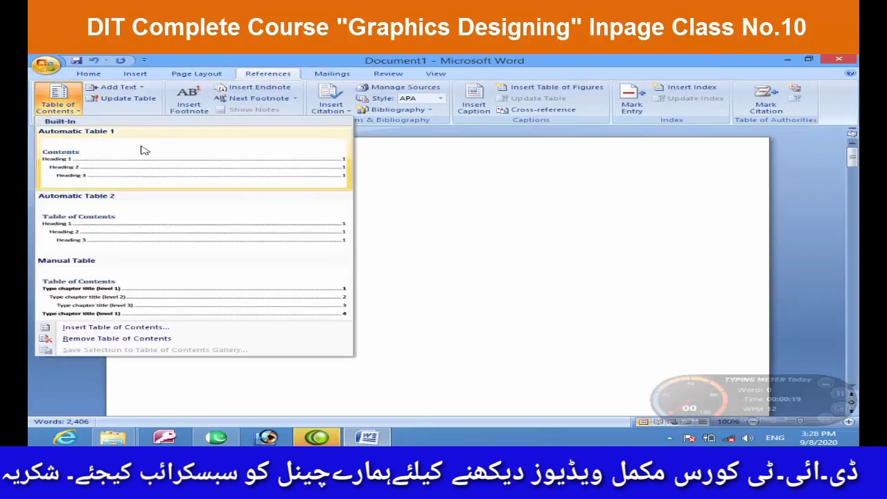
{"action": "left_click", "coordinate": [95, 153]}
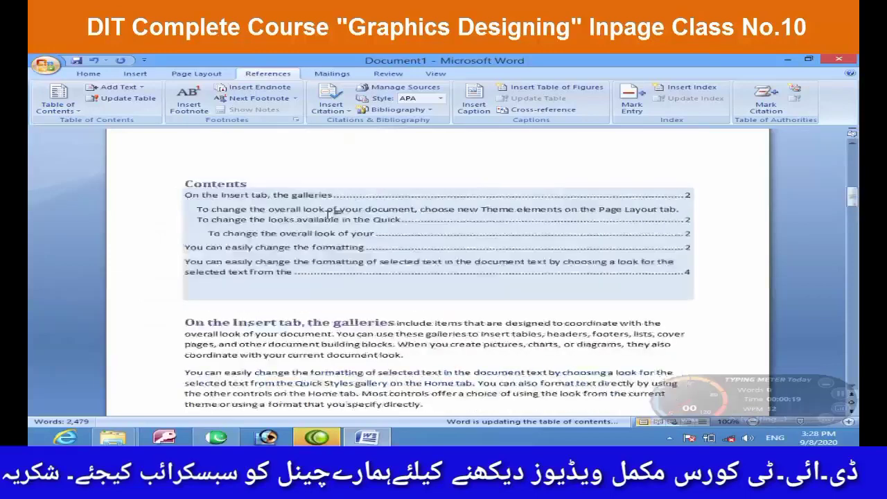
{"action": "scroll", "coordinate": [293, 238], "scroll_direction": "down", "scroll_amount": 3}
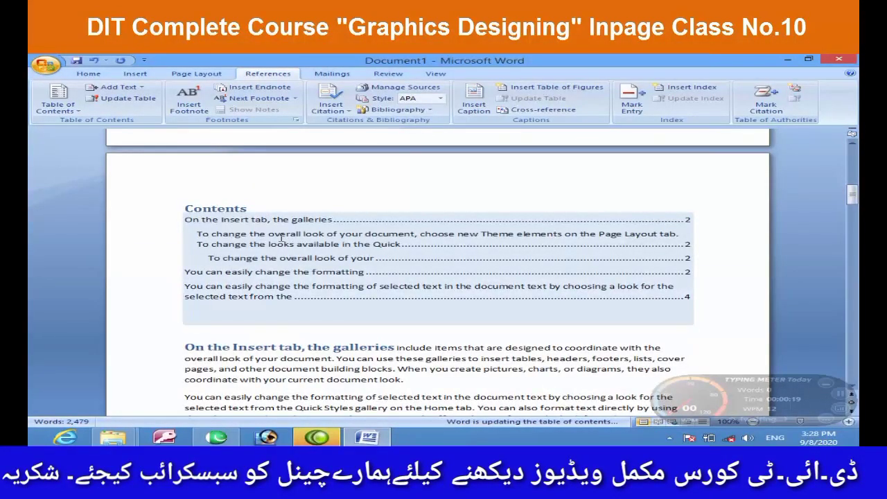
{"action": "left_click", "coordinate": [182, 220]}
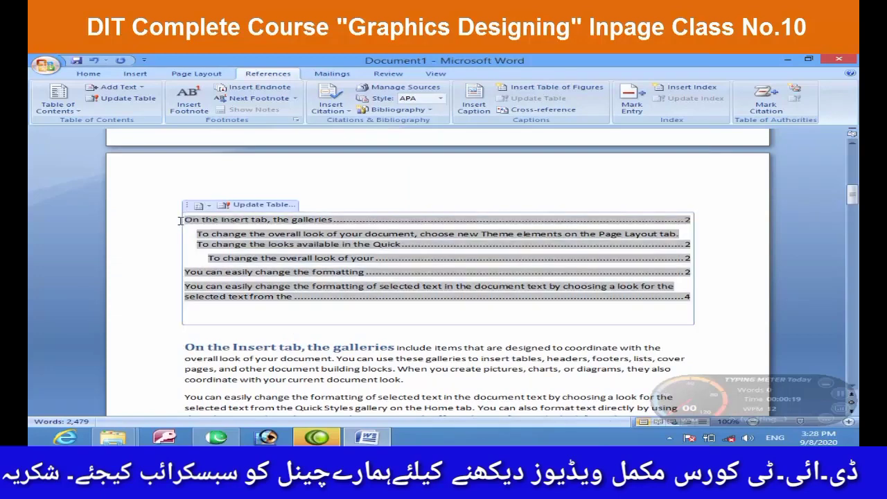
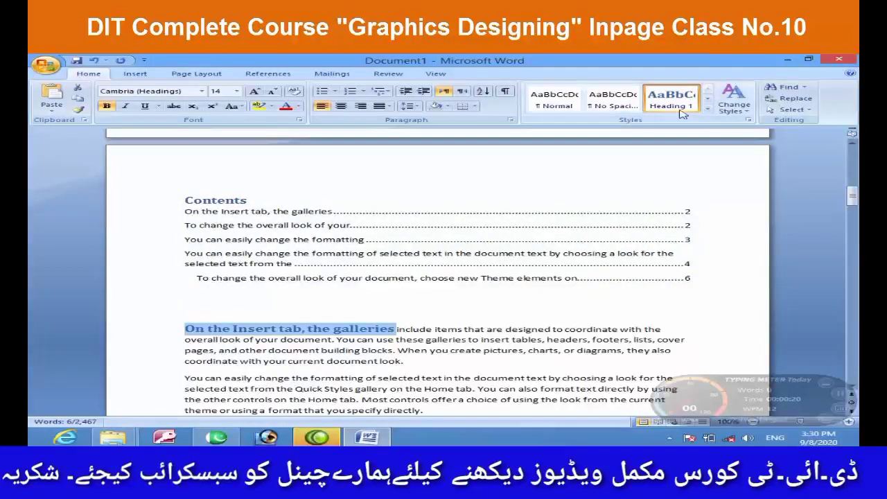
Step: Apply Heading 4 to the galleries heading and update the entire table of contents
{"action": "left_click", "coordinate": [707, 108]}
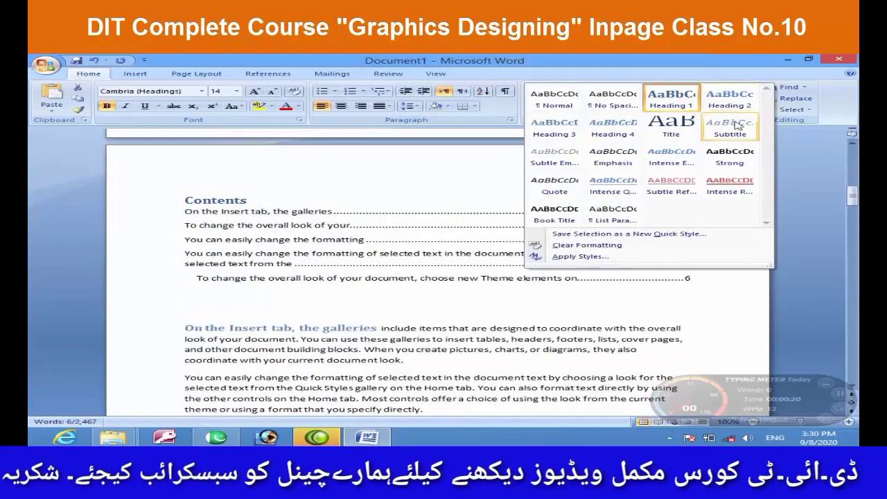
{"action": "left_click", "coordinate": [604, 131]}
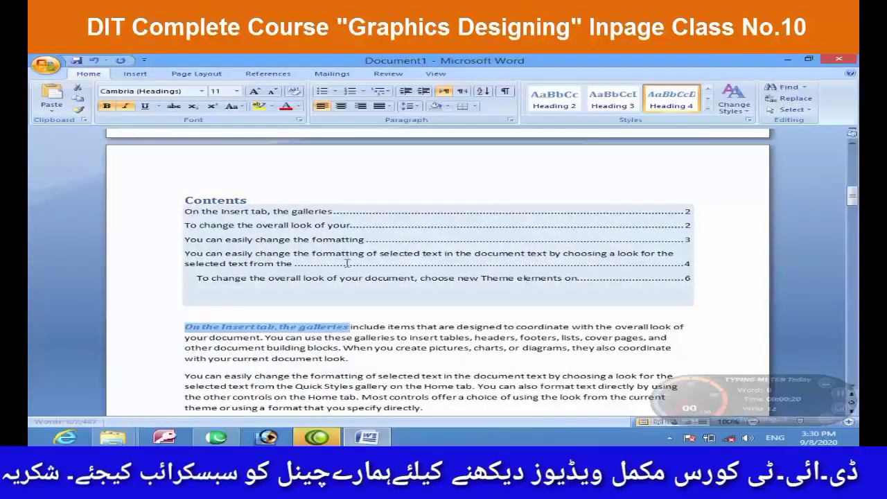
{"action": "left_click", "coordinate": [268, 225]}
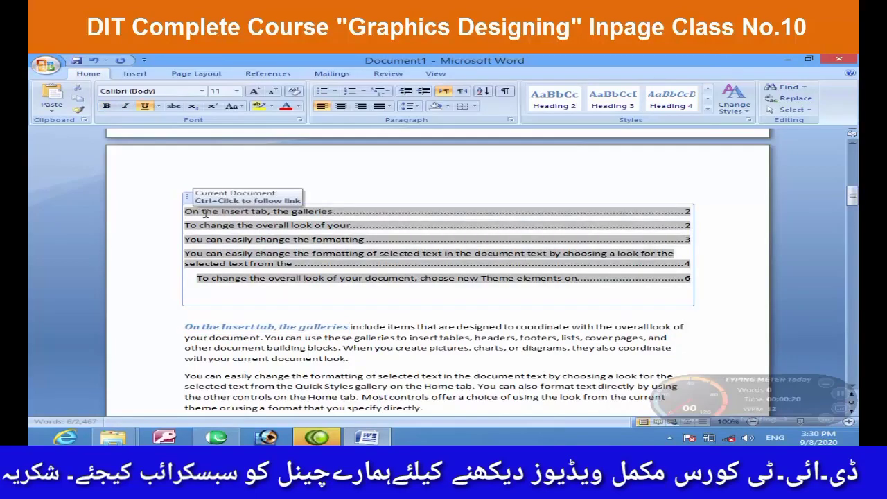
{"action": "left_click", "coordinate": [251, 200]}
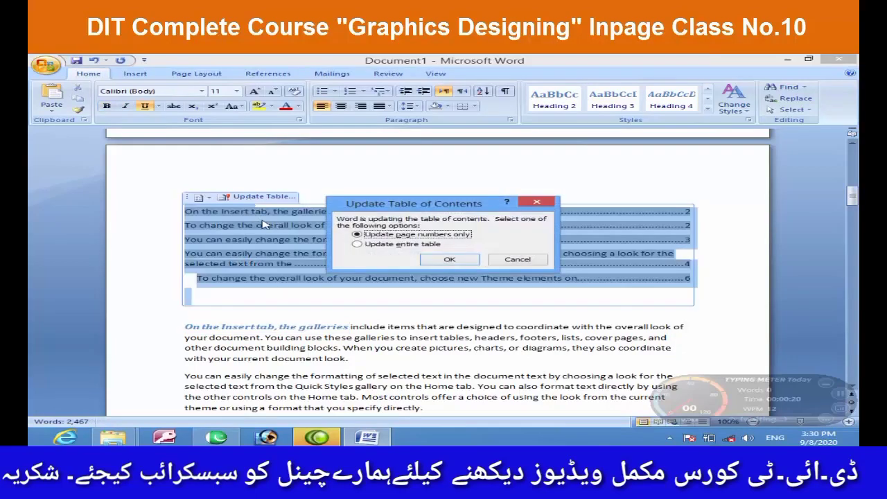
{"action": "left_click", "coordinate": [374, 245]}
{"action": "left_click", "coordinate": [436, 257]}
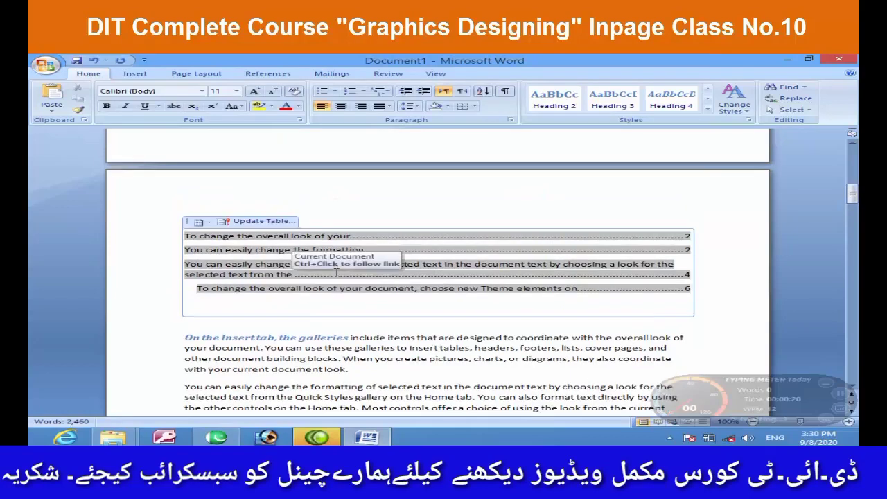
{"action": "scroll", "coordinate": [336, 273], "scroll_direction": "down", "scroll_amount": 1}
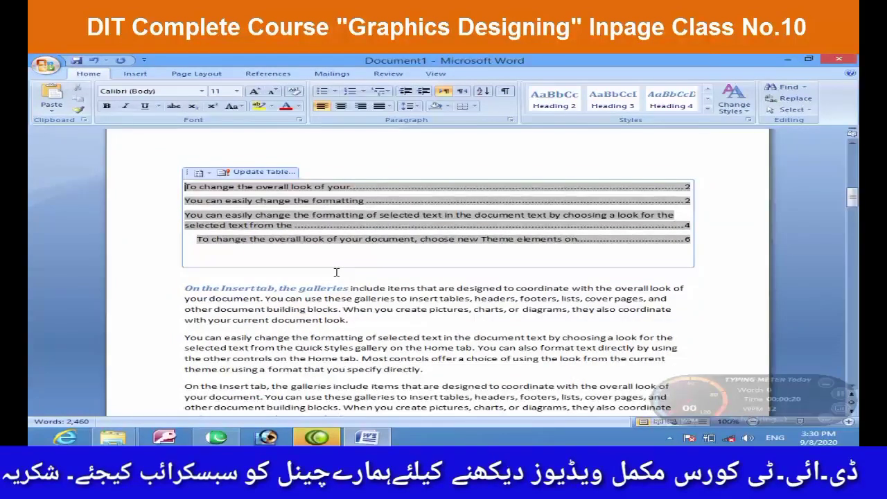
{"action": "scroll", "coordinate": [336, 272], "scroll_direction": "up", "scroll_amount": 1}
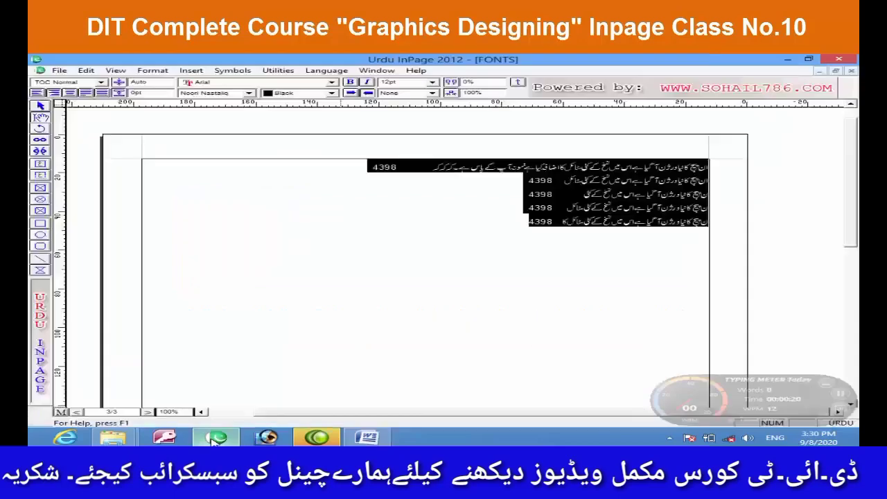
{"action": "left_click", "coordinate": [216, 437]}
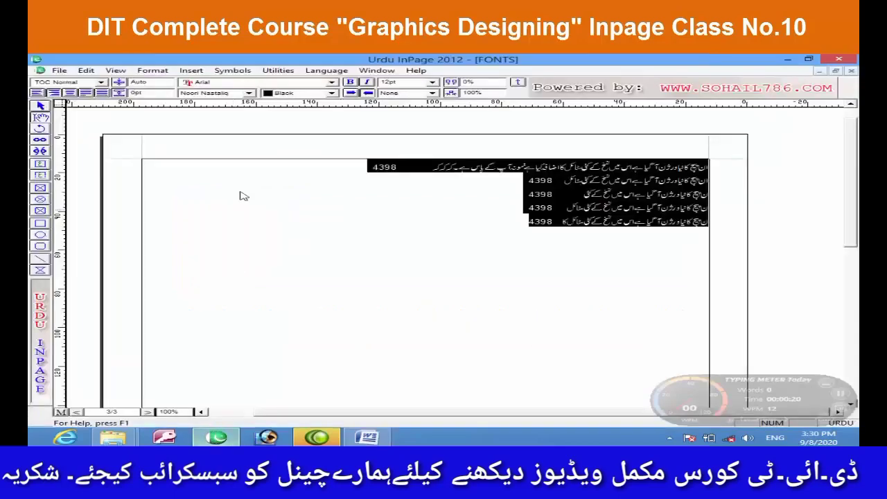
{"action": "left_click", "coordinate": [278, 70]}
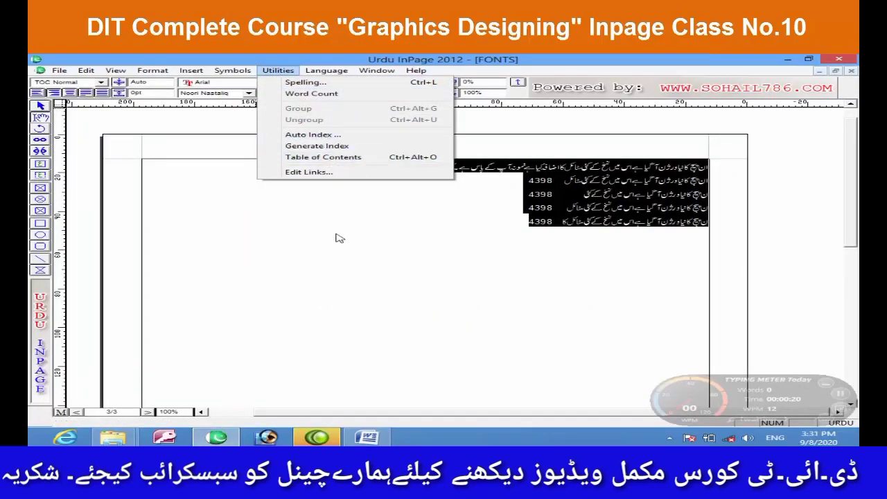
{"action": "left_click", "coordinate": [317, 146]}
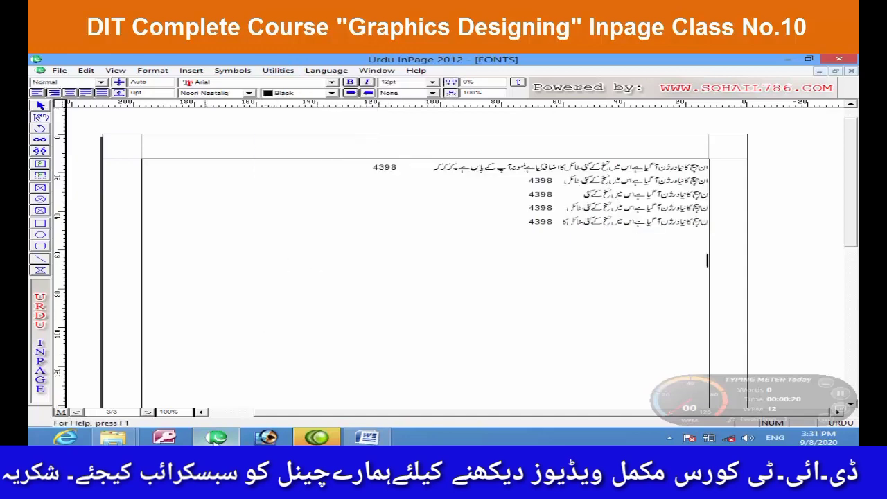
{"action": "left_click", "coordinate": [367, 437]}
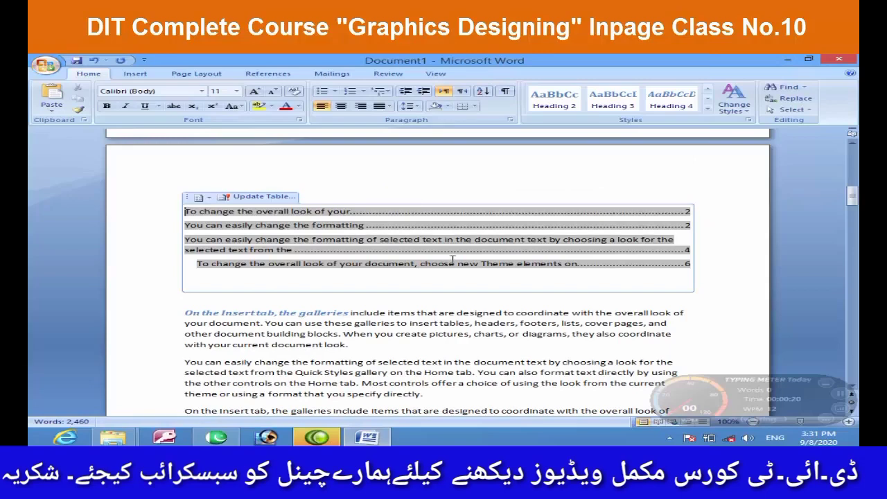
Step: Delete the old table of contents and push the body text onto a new page
{"action": "left_click_drag", "start_coordinate": [456, 270], "coordinate": [459, 291]}
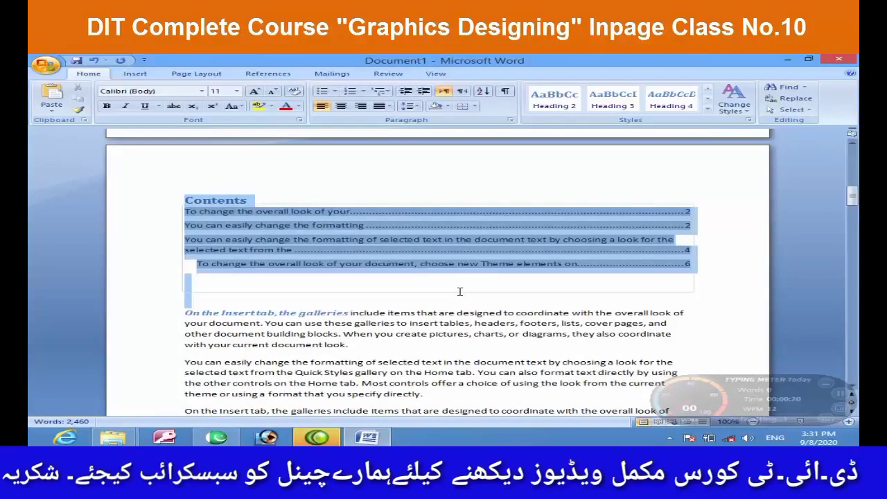
{"action": "key", "text": "Delete"}
{"action": "key", "text": "Return"}
{"action": "key", "text": "Return"}
{"action": "key", "text": "Return"}
{"action": "key", "text": "Return"}
{"action": "key", "text": "Return"}
{"action": "key", "text": "Return"}
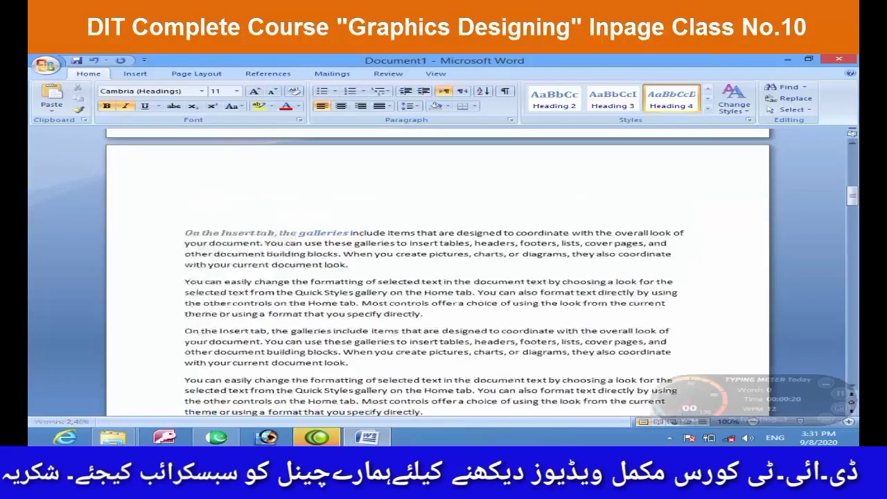
{"action": "key", "text": "Up"}
{"action": "key", "text": "Up"}
{"action": "key", "text": "Up"}
{"action": "key", "text": "Up"}
{"action": "key", "text": "Up"}
{"action": "key", "text": "Up"}
{"action": "key", "text": "ctrl+Return"}
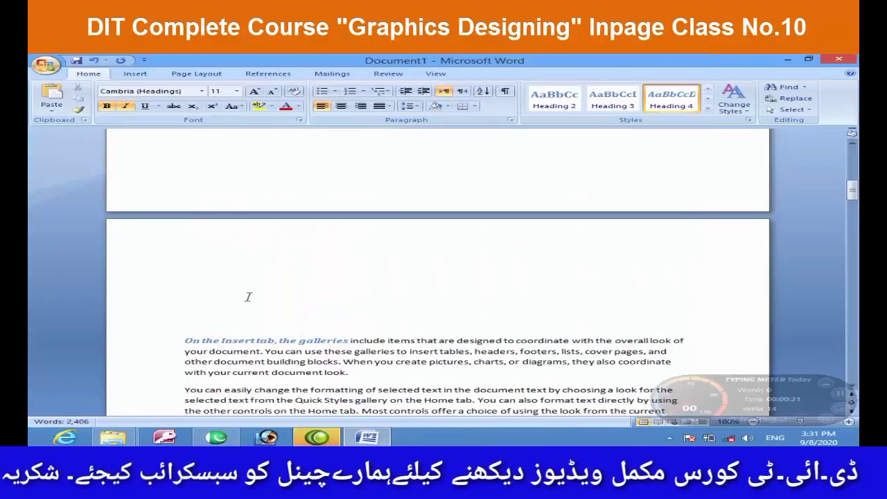
Step: Open the custom Insert Table of Contents dialog from the References tab
{"action": "left_click", "coordinate": [268, 73]}
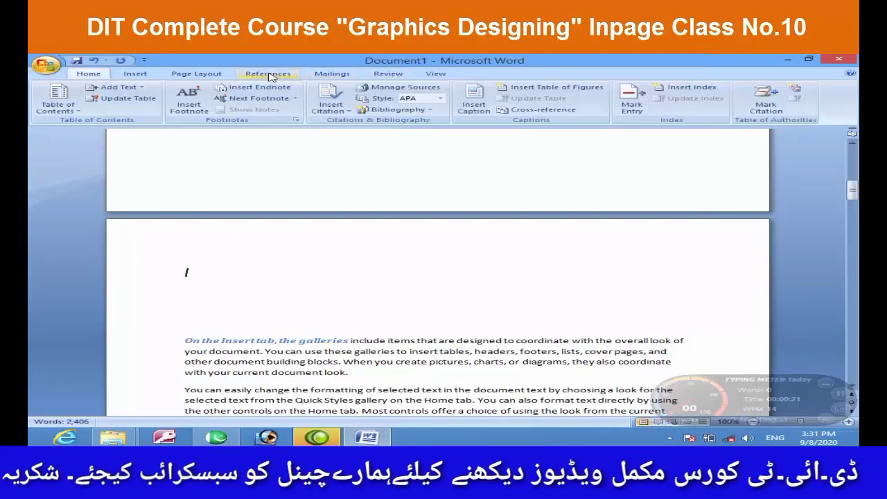
{"action": "left_click", "coordinate": [69, 109]}
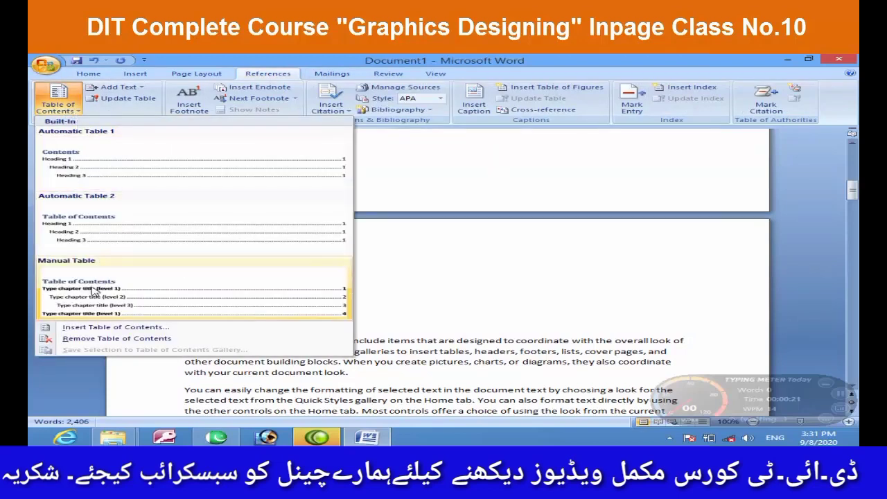
{"action": "left_click", "coordinate": [115, 327]}
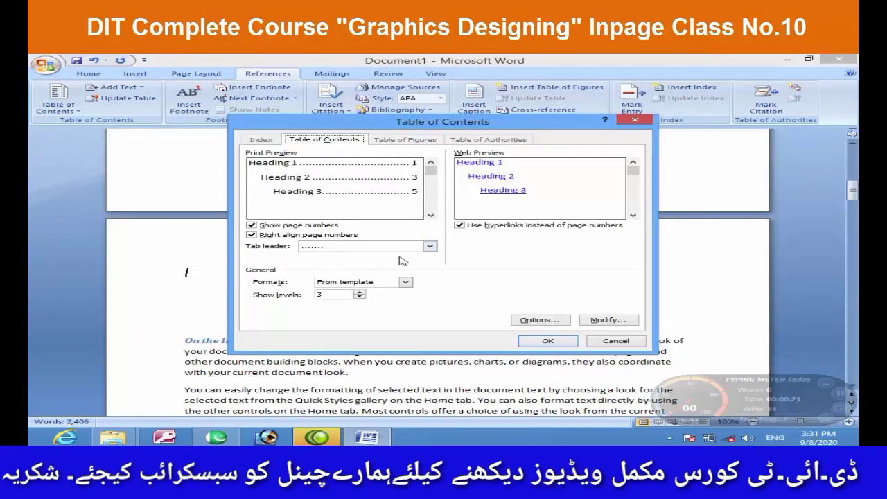
Step: Insert a table of contents with a solid-line tab leader and 4 levels
{"action": "left_click", "coordinate": [428, 248]}
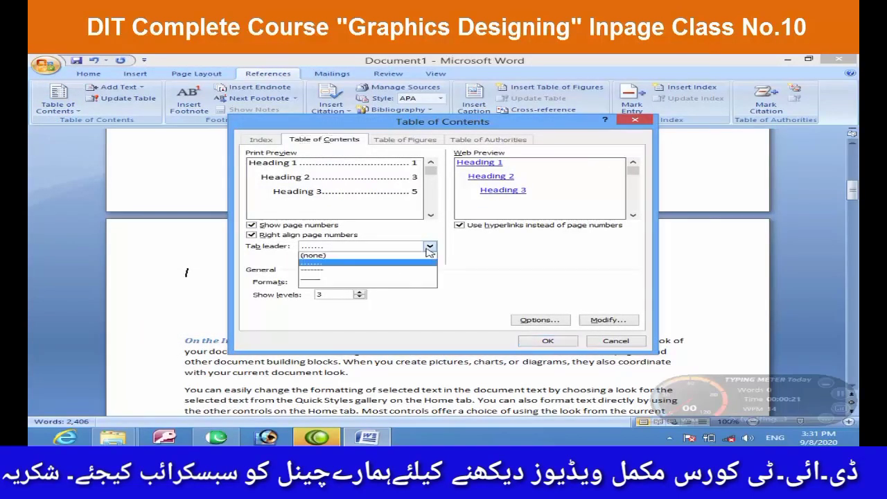
{"action": "left_click", "coordinate": [354, 279]}
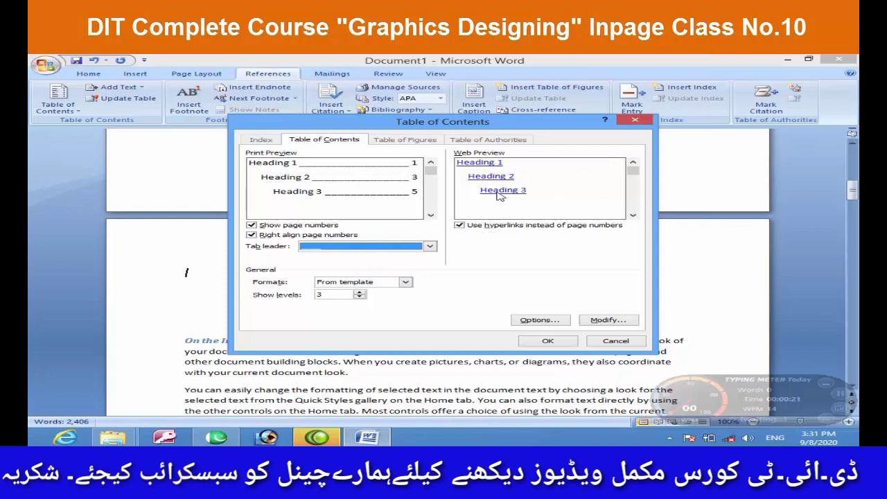
{"action": "left_click", "coordinate": [359, 292]}
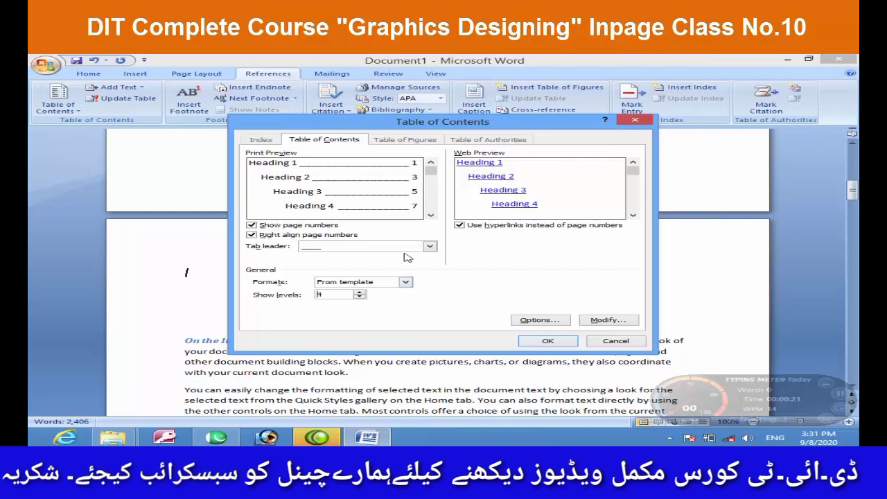
{"action": "left_click", "coordinate": [547, 341]}
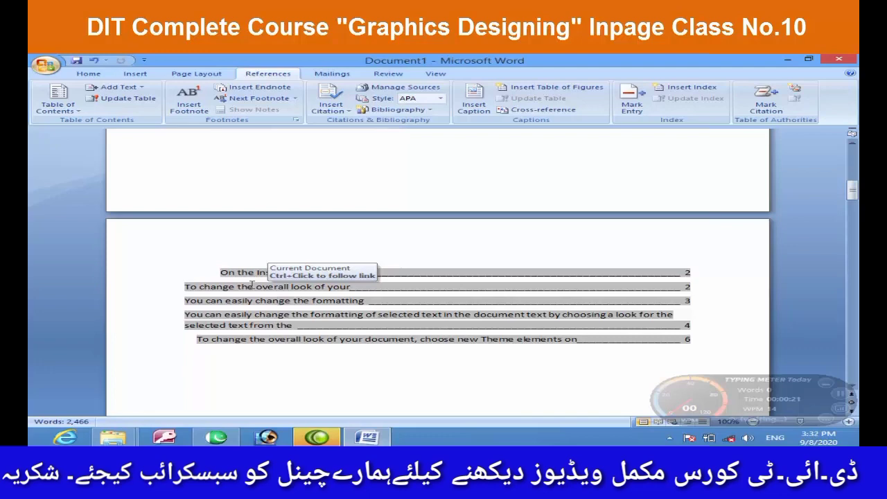
Step: Use Add Text to mark text as a Level 3 contents entry
{"action": "scroll", "coordinate": [319, 325], "scroll_direction": "down", "scroll_amount": 2}
{"action": "scroll", "coordinate": [321, 319], "scroll_direction": "up", "scroll_amount": 1}
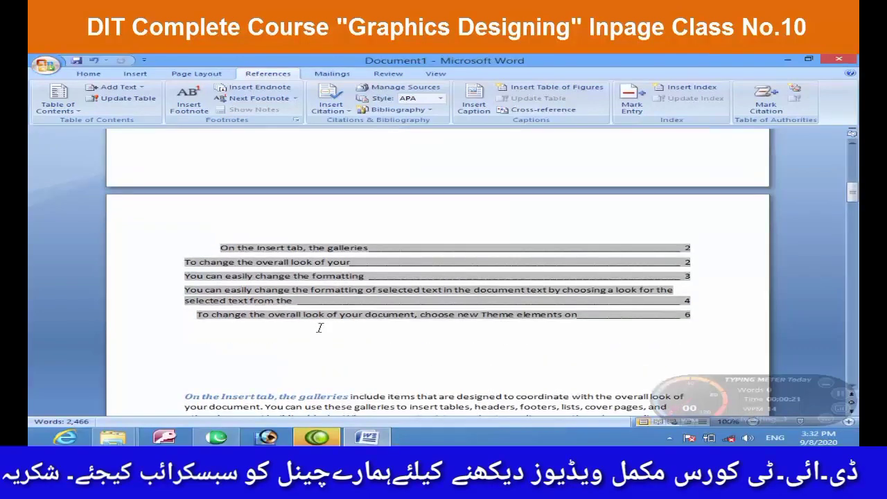
{"action": "left_click", "coordinate": [129, 88]}
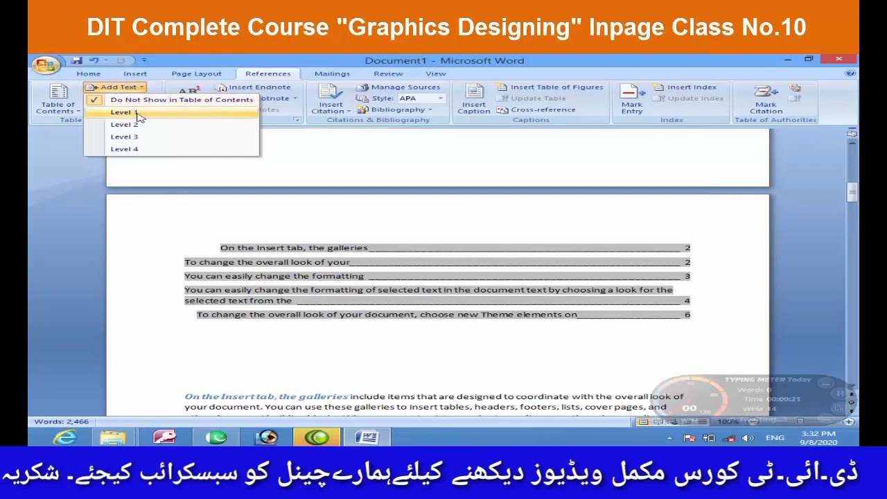
{"action": "left_click", "coordinate": [197, 277]}
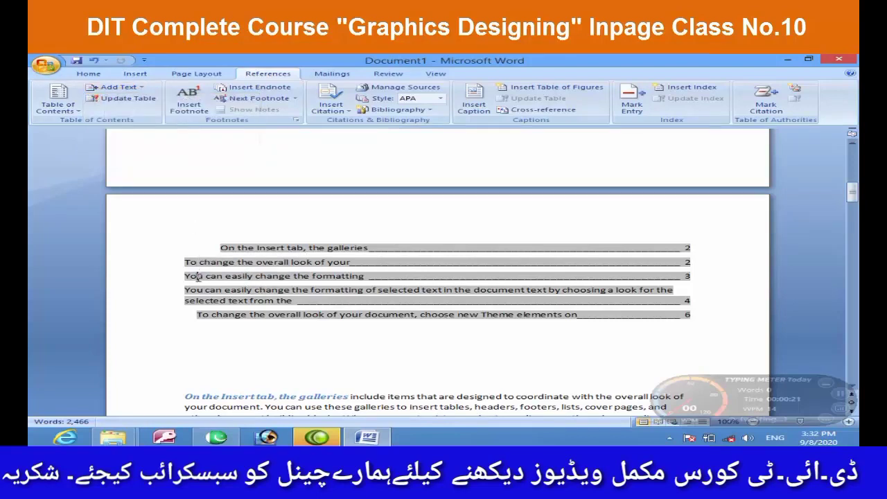
{"action": "left_click", "coordinate": [131, 92]}
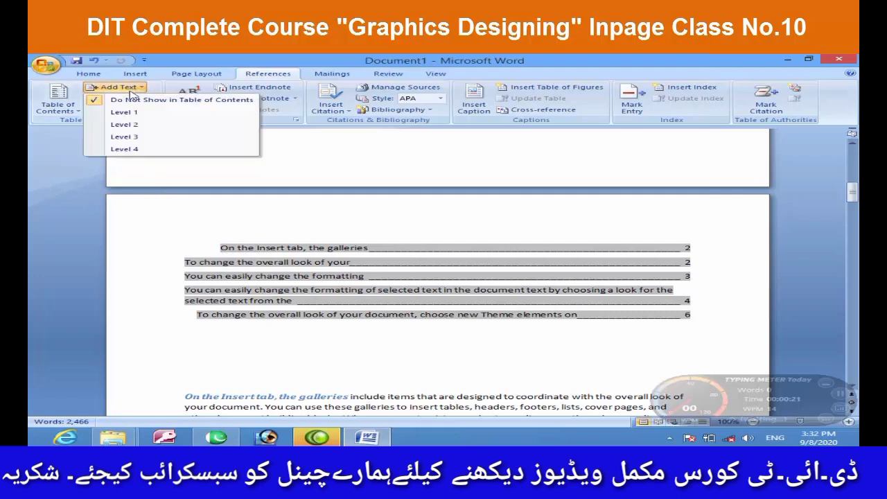
{"action": "left_click", "coordinate": [132, 139]}
{"action": "left_click", "coordinate": [267, 277]}
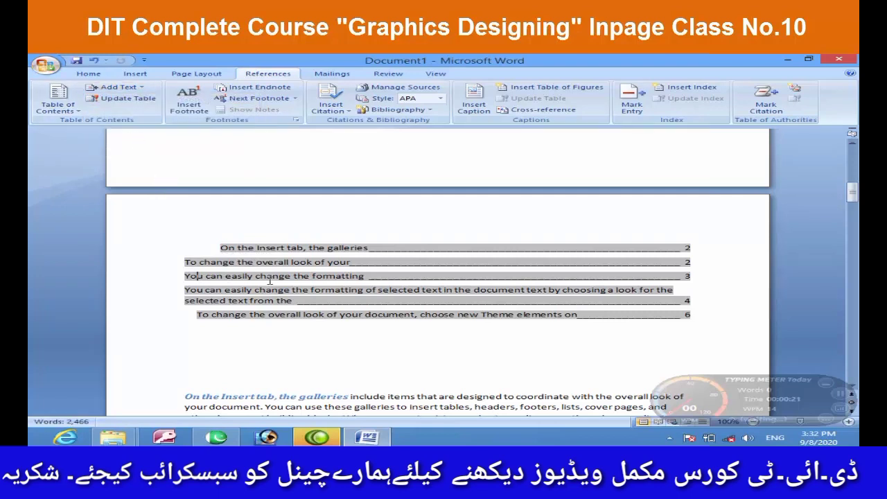
Step: Make the empty line below the table of contents a Level 1 entry
{"action": "scroll", "coordinate": [274, 246], "scroll_direction": "down", "scroll_amount": 1}
{"action": "left_click", "coordinate": [264, 324]}
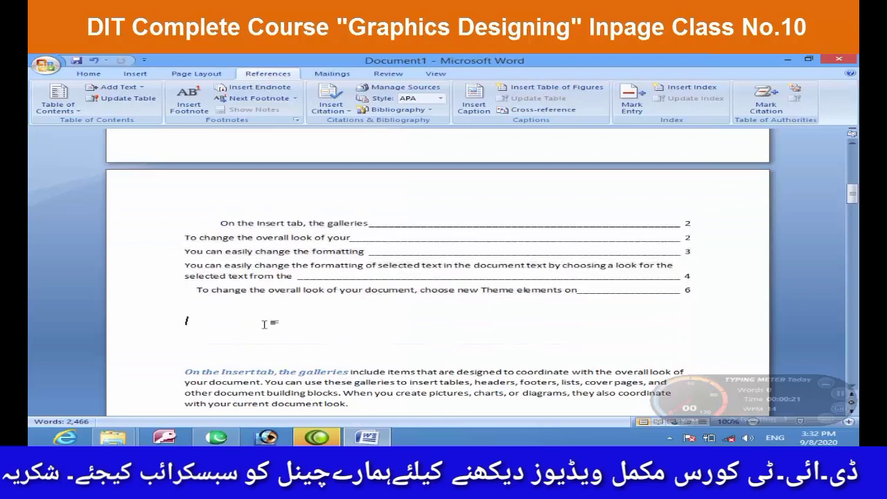
{"action": "left_click", "coordinate": [117, 87]}
{"action": "left_click", "coordinate": [139, 115]}
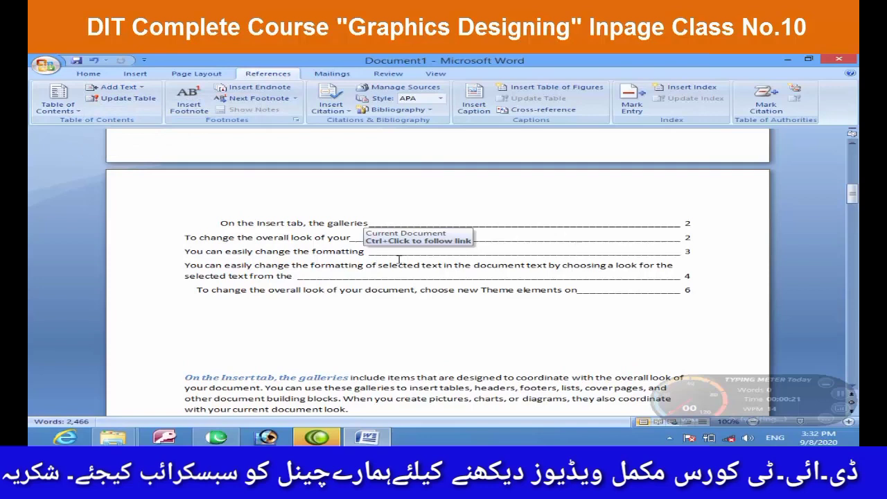
Step: Type a first name heading, then a second name heading set to Level 2
{"action": "type", "text": "Muha"}
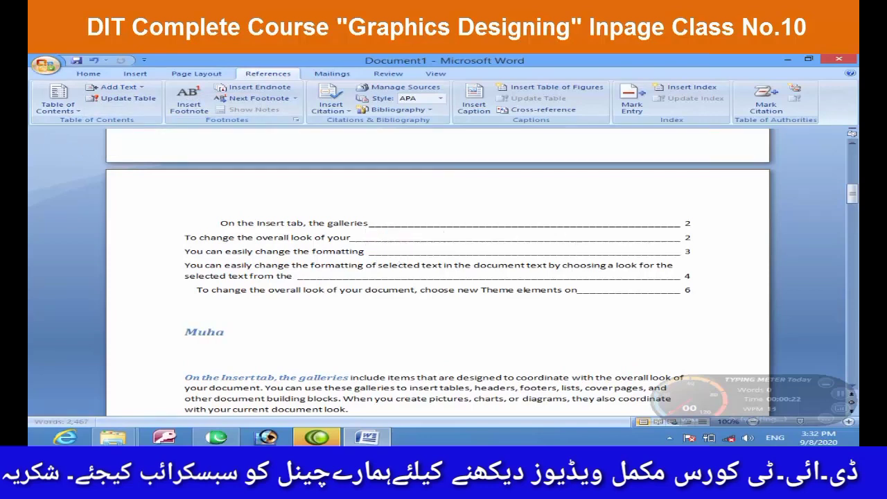
{"action": "type", "text": "mmdKhan"}
{"action": "key", "text": "Return"}
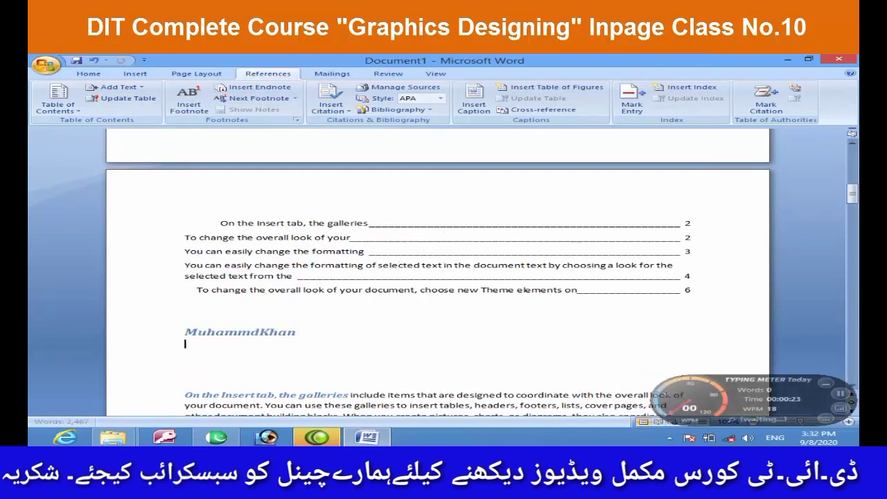
{"action": "scroll", "coordinate": [266, 265], "scroll_direction": "down", "scroll_amount": 4}
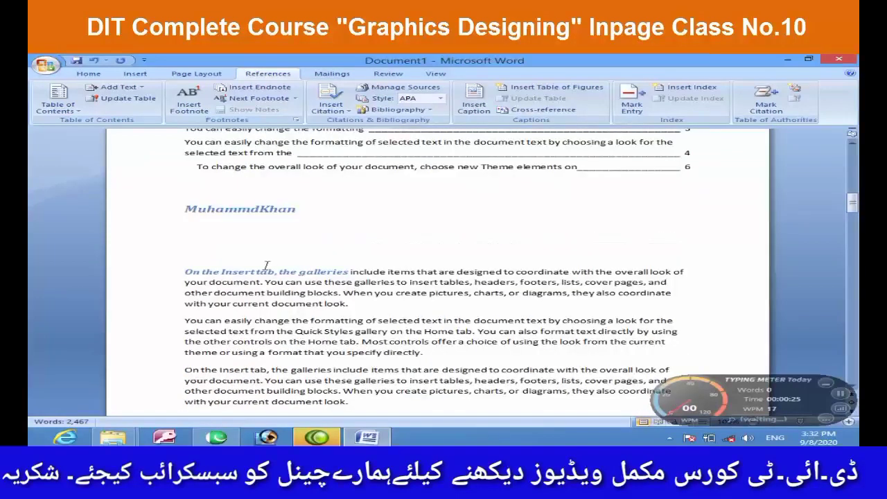
{"action": "left_click", "coordinate": [128, 89]}
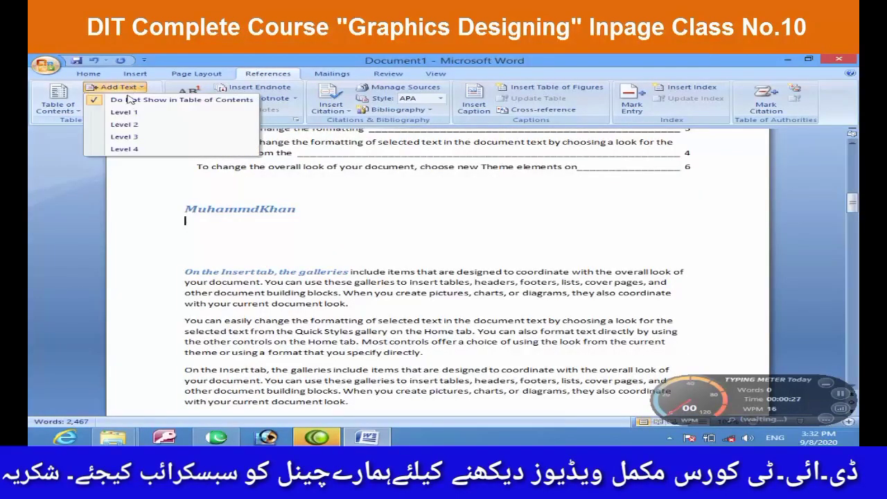
{"action": "left_click", "coordinate": [123, 125]}
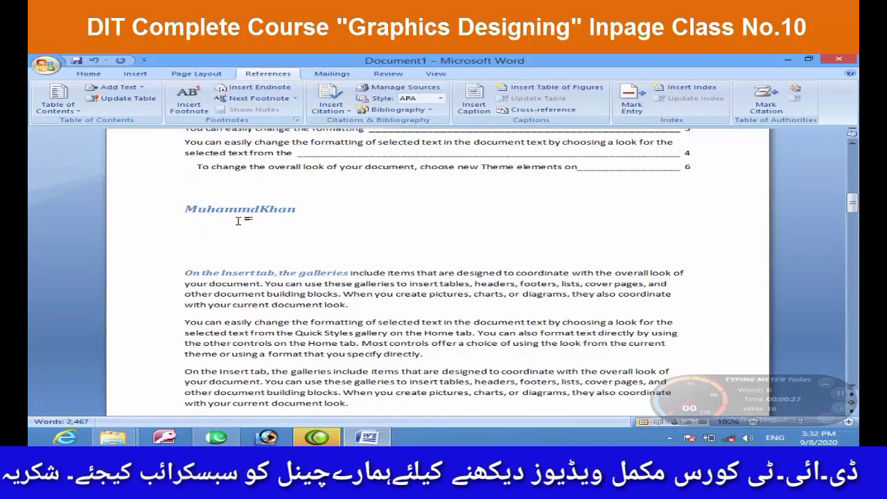
{"action": "type", "text": "KhalidK"}
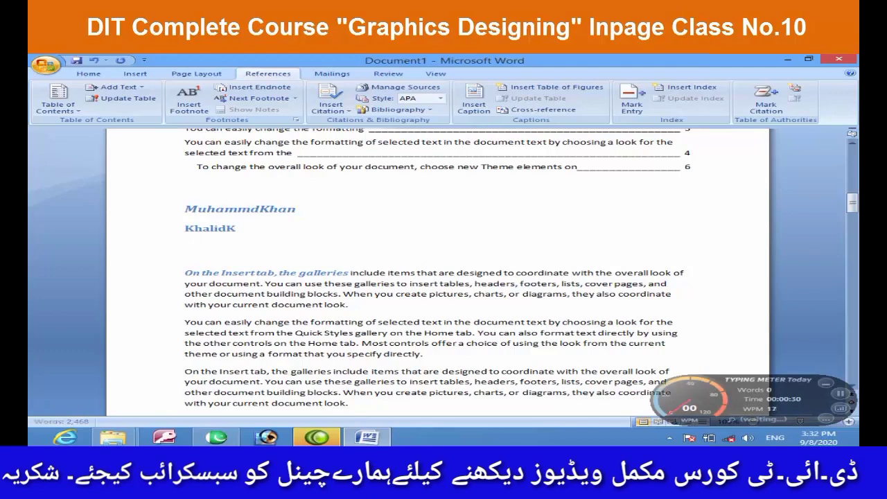
{"action": "type", "text": "han"}
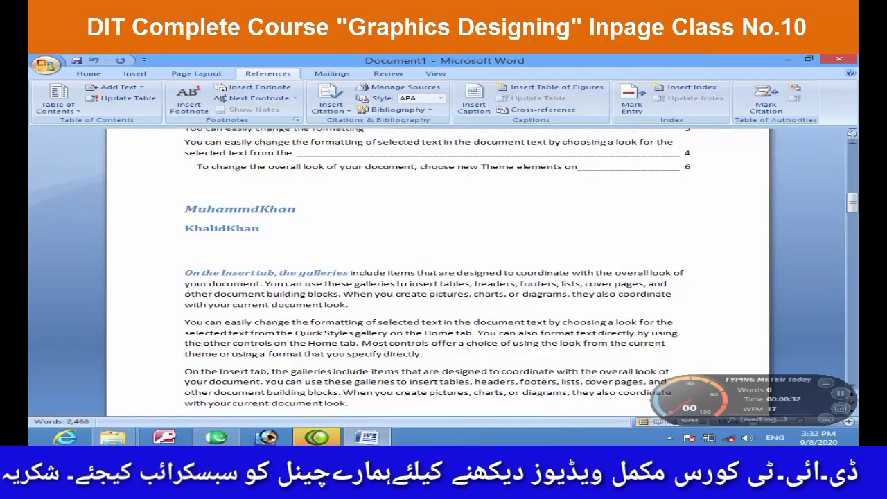
Step: Update the entire table of contents so both new name headings appear
{"action": "left_click_drag", "start_coordinate": [261, 229], "coordinate": [201, 208]}
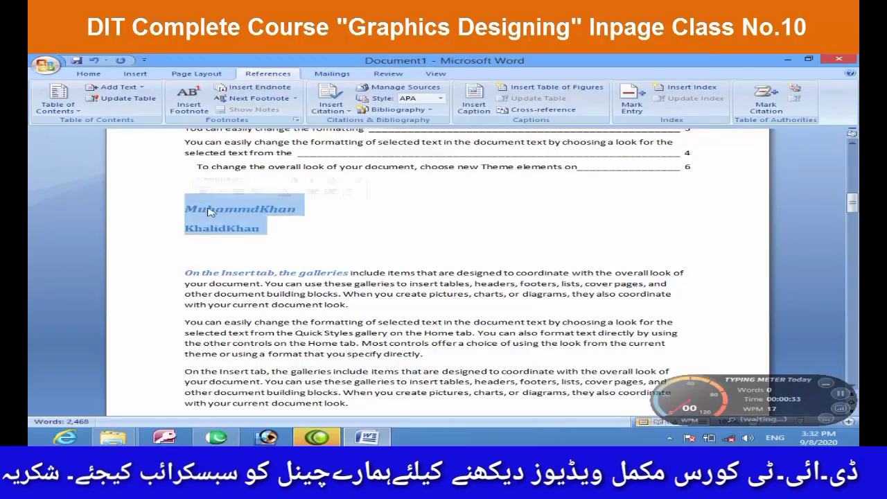
{"action": "scroll", "coordinate": [208, 215], "scroll_direction": "up", "scroll_amount": 3}
{"action": "left_click", "coordinate": [298, 226]}
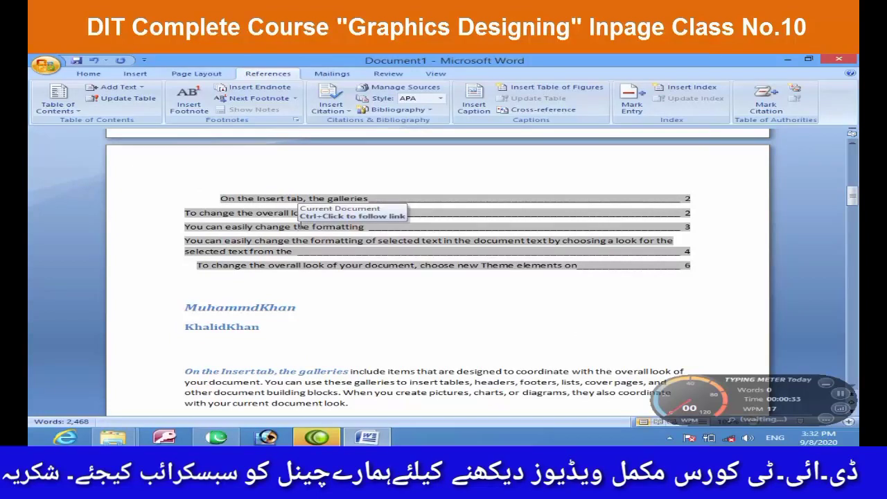
{"action": "left_click", "coordinate": [121, 98]}
{"action": "left_click", "coordinate": [391, 244]}
{"action": "left_click", "coordinate": [449, 259]}
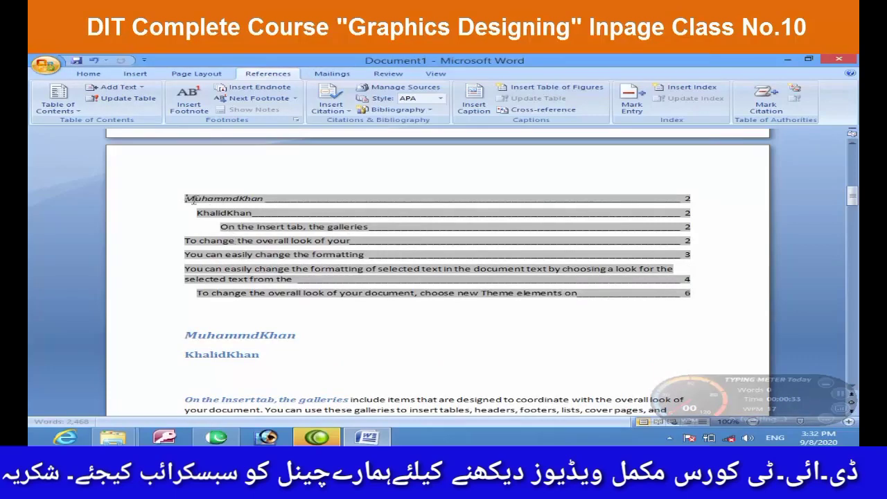
{"action": "left_click_drag", "start_coordinate": [192, 200], "coordinate": [253, 212]}
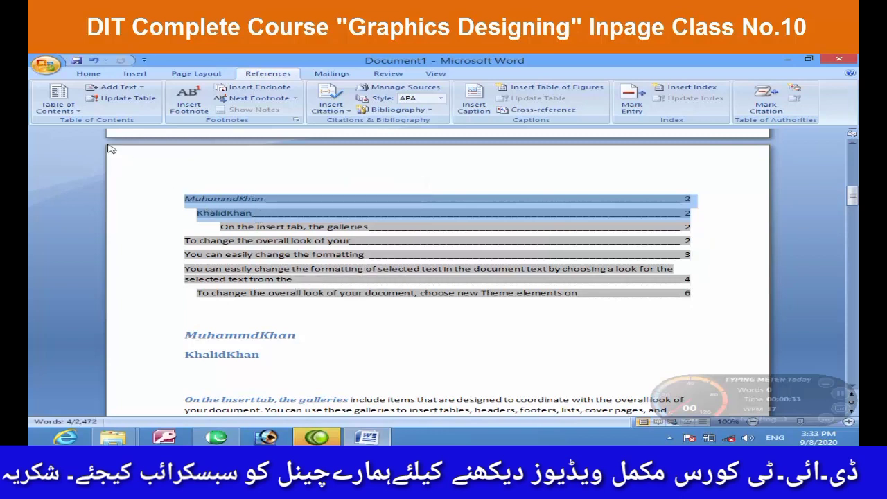
Step: In InPage, run Generate Index, which finds no entries, then select the English paragraph
{"action": "left_click", "coordinate": [234, 440]}
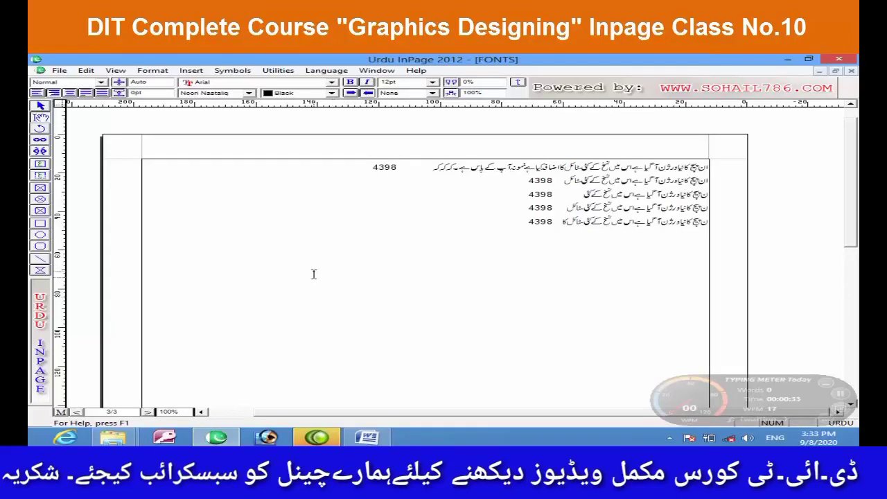
{"action": "left_click", "coordinate": [278, 70]}
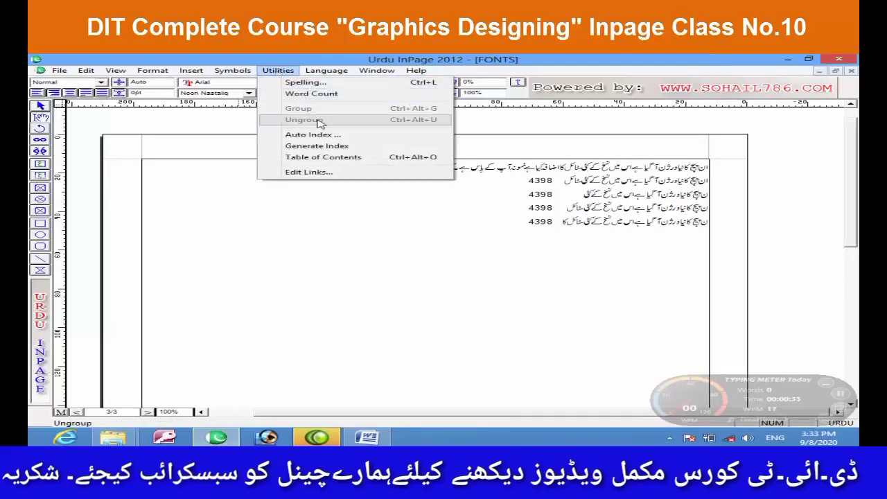
{"action": "left_click", "coordinate": [318, 146]}
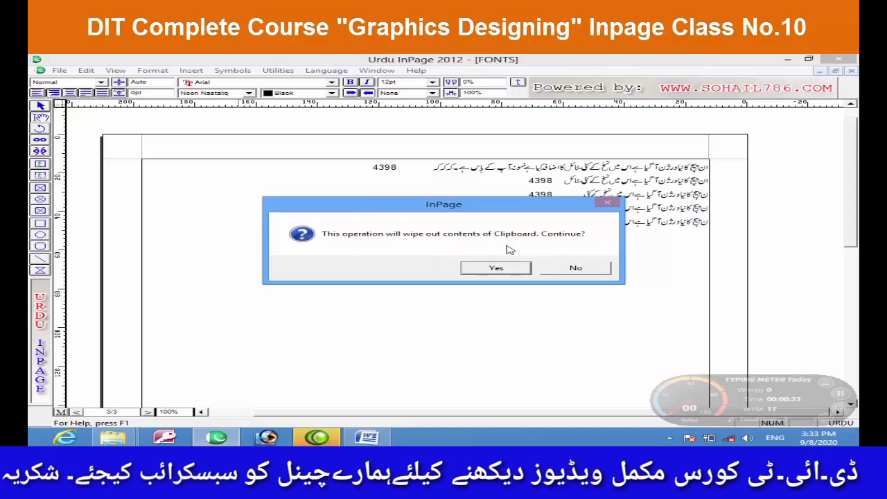
{"action": "left_click", "coordinate": [511, 273]}
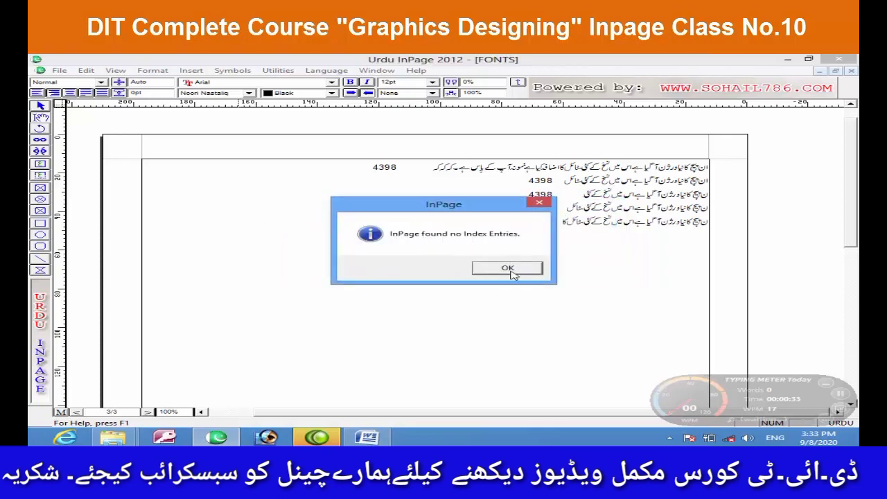
{"action": "left_click", "coordinate": [511, 273]}
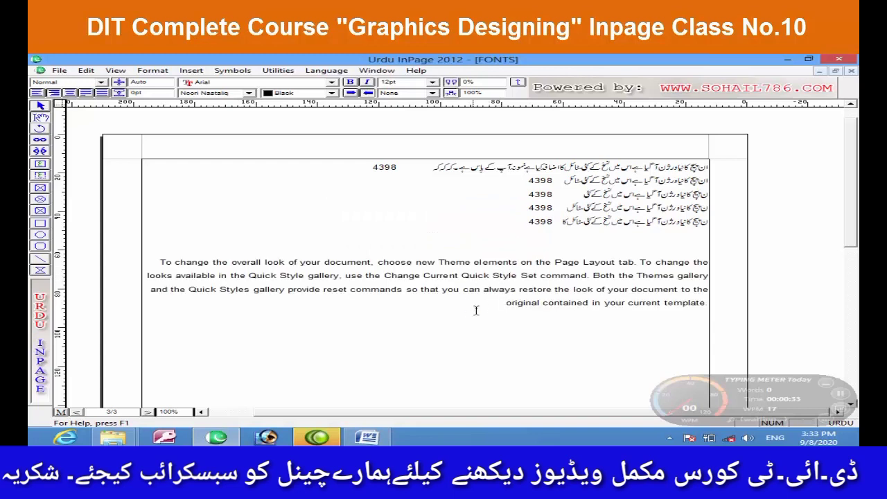
{"action": "left_click", "coordinate": [547, 303], "text": "shift"}
{"action": "left_click_drag", "start_coordinate": [562, 296], "coordinate": [161, 260]}
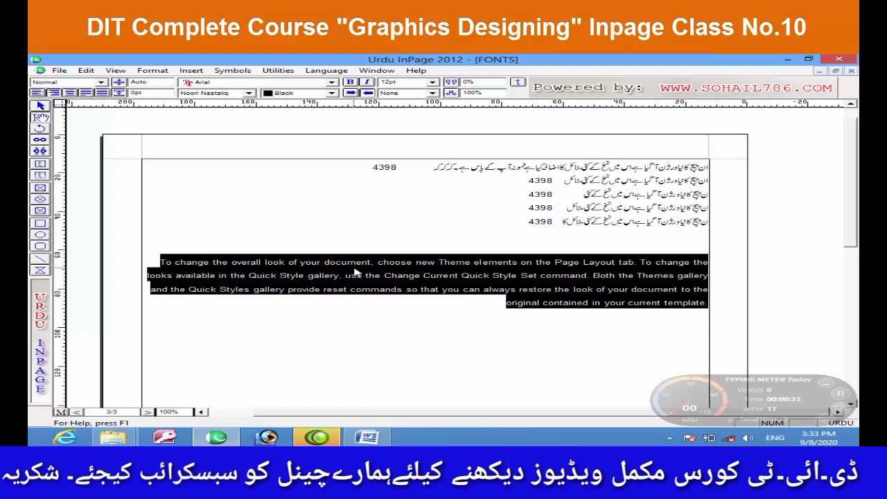
Step: Delete the English paragraph and place the caret below the Urdu lines
{"action": "key", "text": "Delete"}
{"action": "left_click", "coordinate": [523, 228]}
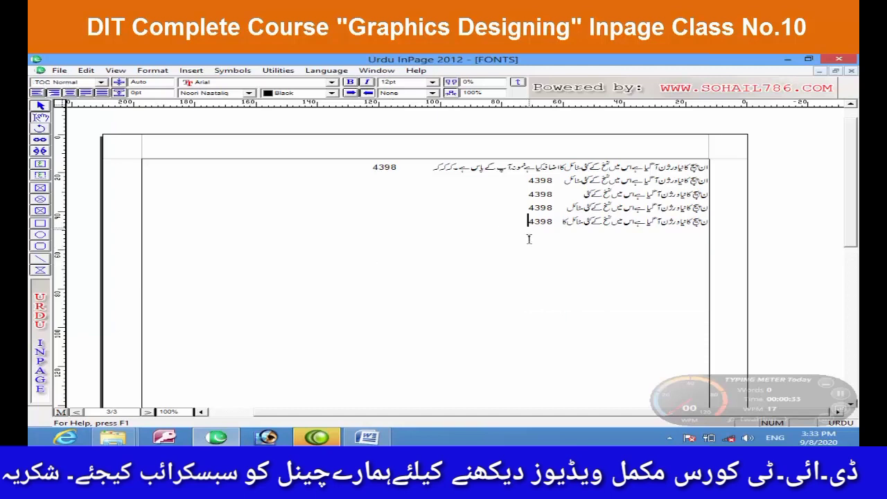
{"action": "left_click", "coordinate": [552, 254]}
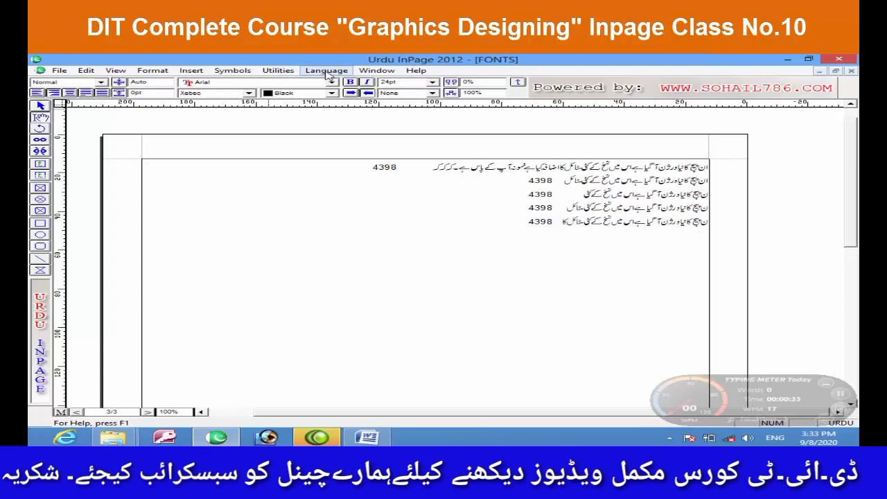
Step: Run Generate Index again, accepting the clipboard prompt and dismissing the no-entries message
{"action": "left_click", "coordinate": [278, 70]}
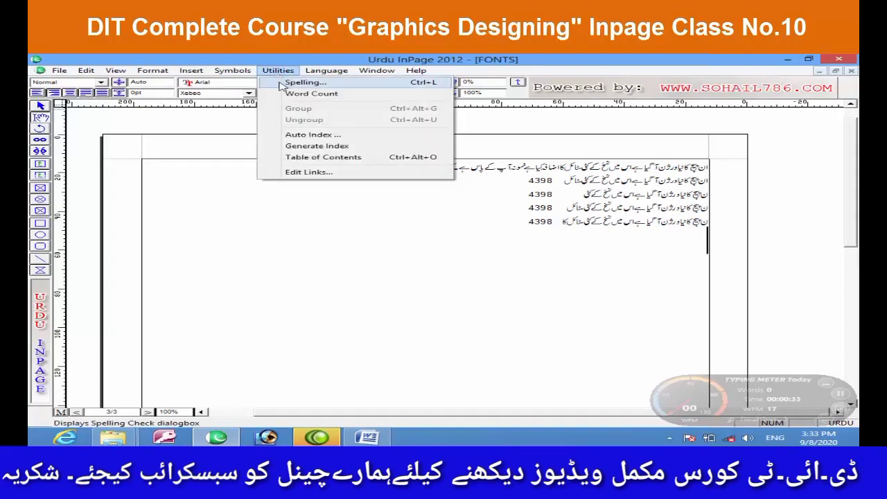
{"action": "left_click", "coordinate": [316, 146]}
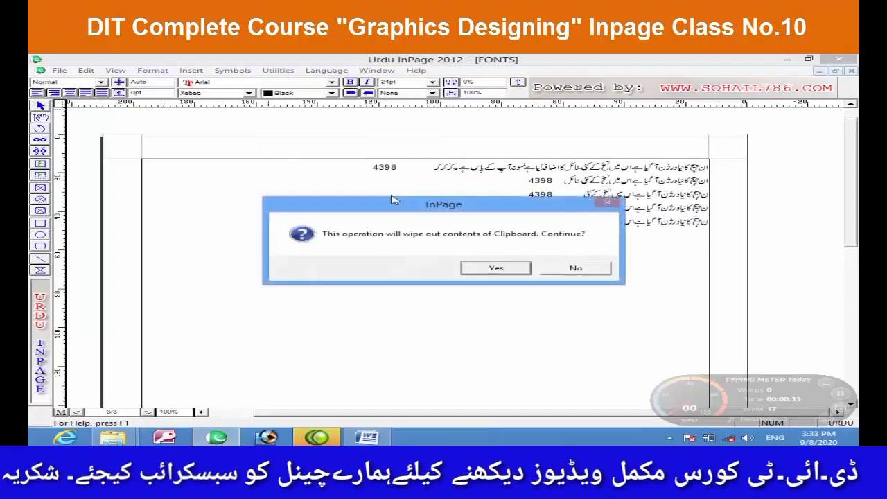
{"action": "left_click", "coordinate": [495, 270]}
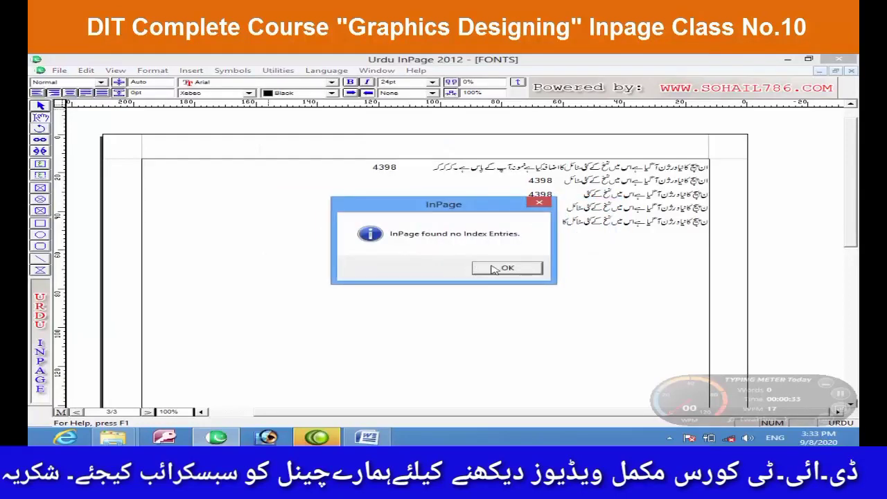
{"action": "left_click", "coordinate": [508, 268]}
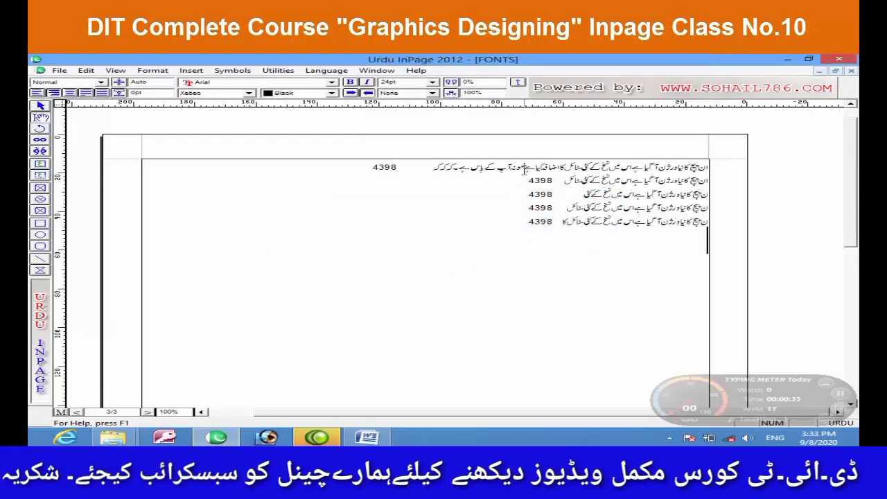
{"action": "left_click_drag", "start_coordinate": [852, 173], "coordinate": [852, 249]}
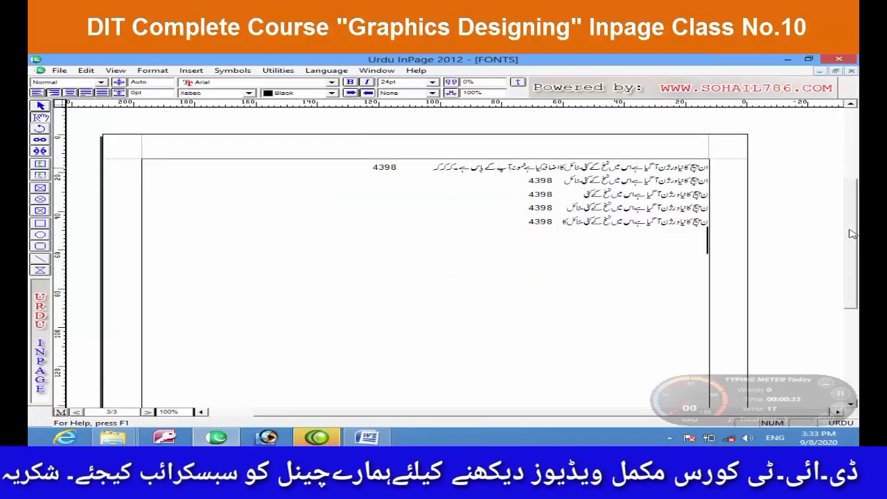
Step: On page 2, select part of the second Urdu line and dismiss an unsupported-operation warning
{"action": "left_click", "coordinate": [148, 412]}
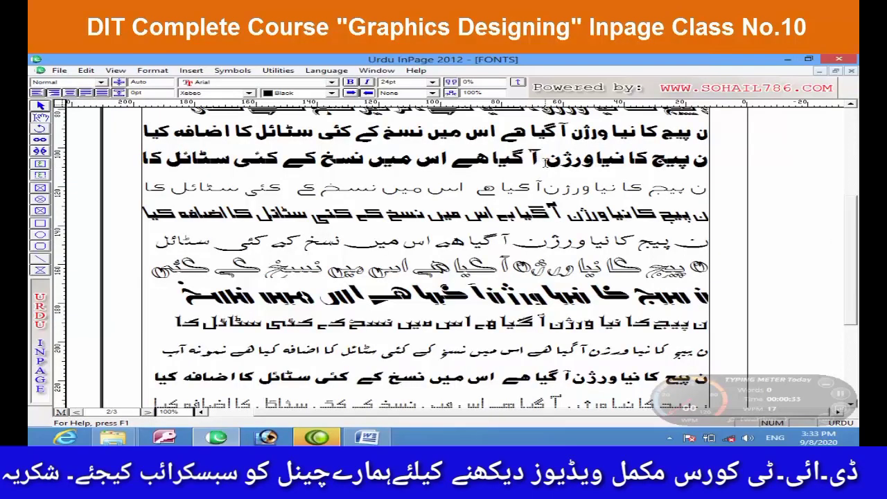
{"action": "left_click_drag", "start_coordinate": [545, 159], "coordinate": [718, 160]}
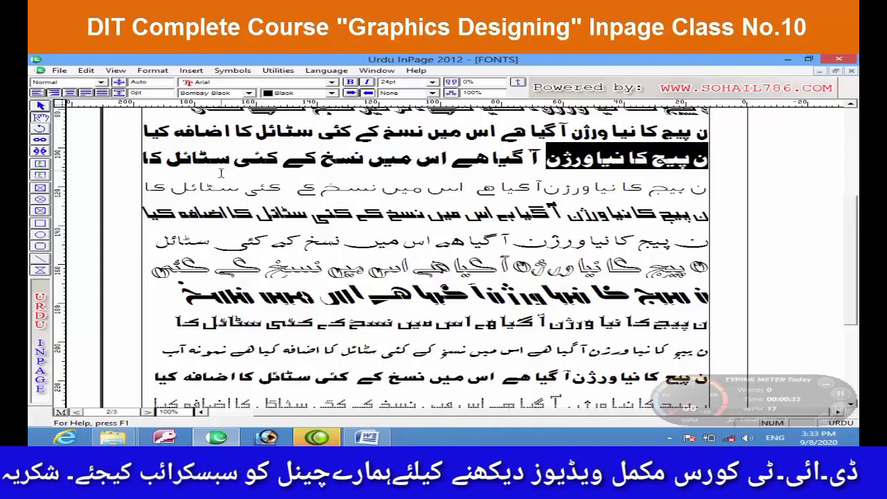
{"action": "left_click", "coordinate": [157, 72]}
{"action": "mouse_move", "coordinate": [181, 72]}
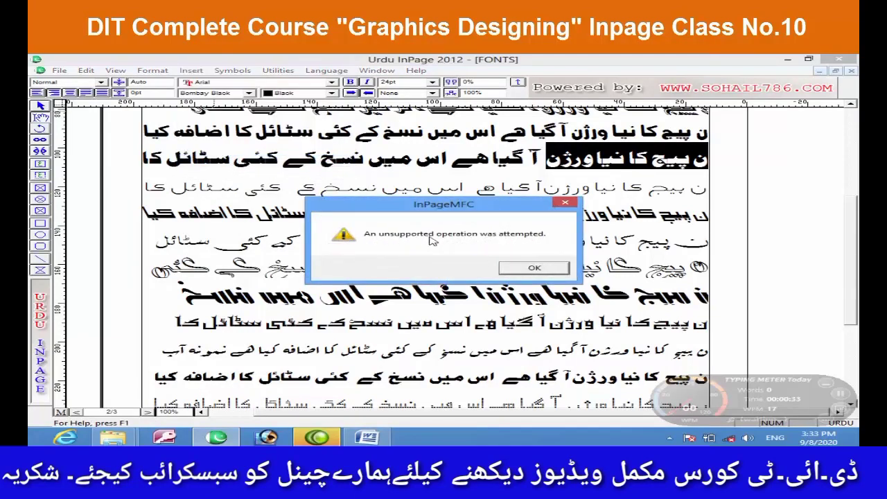
{"action": "left_click", "coordinate": [535, 269]}
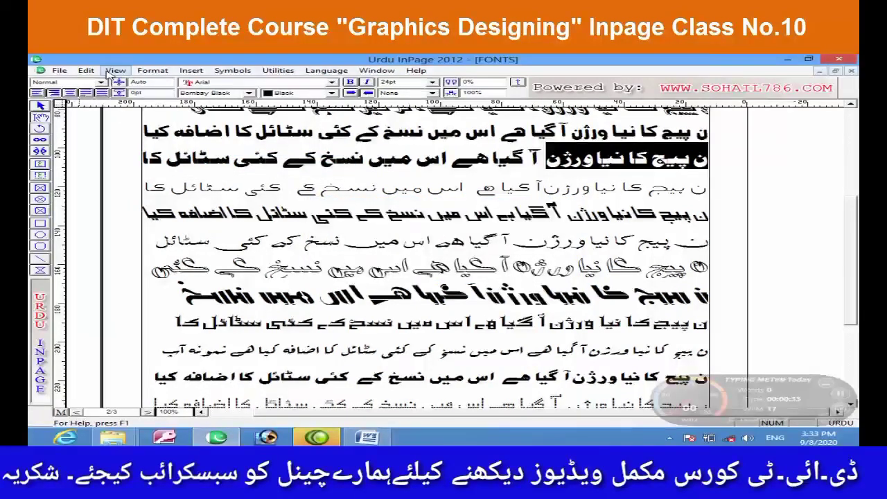
Step: Apply the Format > Paragraph preferences to the second and third Urdu lines
{"action": "left_click", "coordinate": [153, 70]}
{"action": "left_click", "coordinate": [184, 93]}
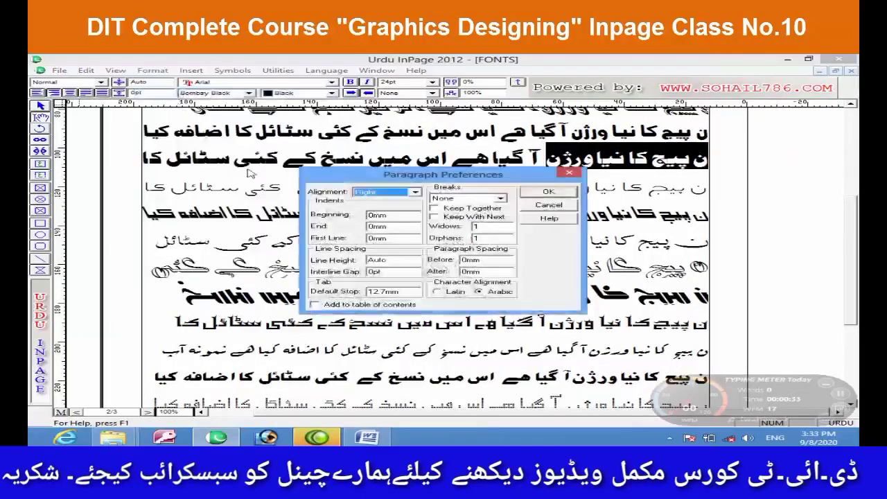
{"action": "left_click", "coordinate": [548, 191]}
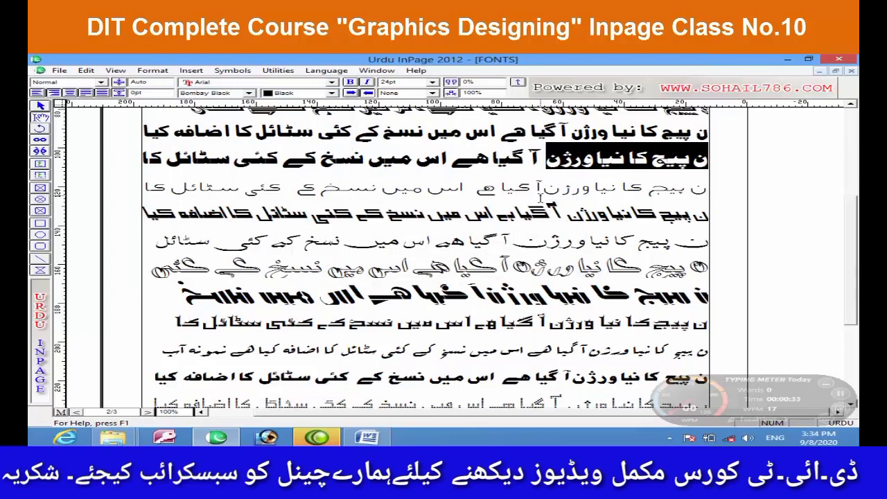
{"action": "left_click_drag", "start_coordinate": [539, 191], "coordinate": [708, 191]}
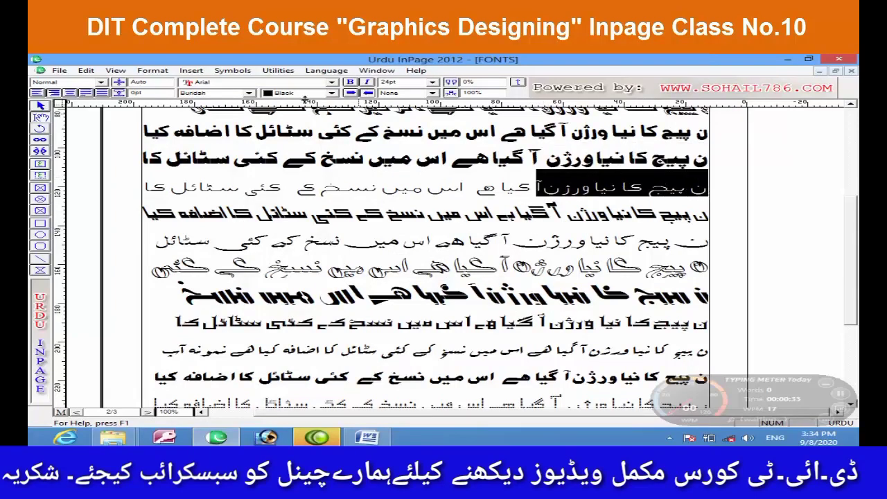
{"action": "left_click", "coordinate": [152, 70]}
{"action": "left_click", "coordinate": [155, 89]}
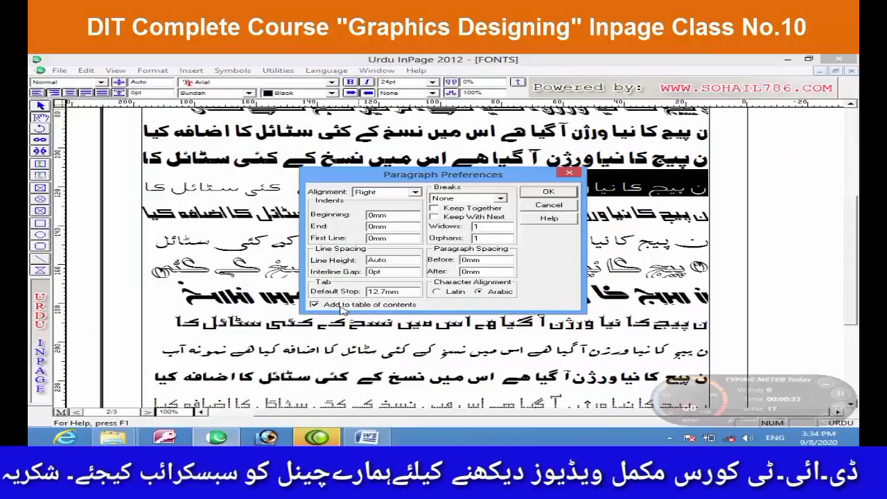
{"action": "left_click", "coordinate": [548, 191]}
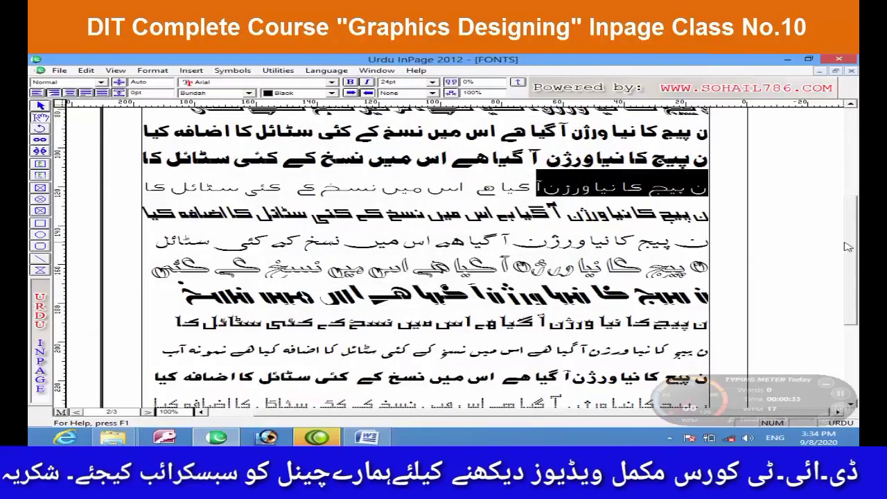
Step: Go to page 3 and place the caret in its text
{"action": "scroll", "coordinate": [846, 246], "scroll_direction": "up", "scroll_amount": 3}
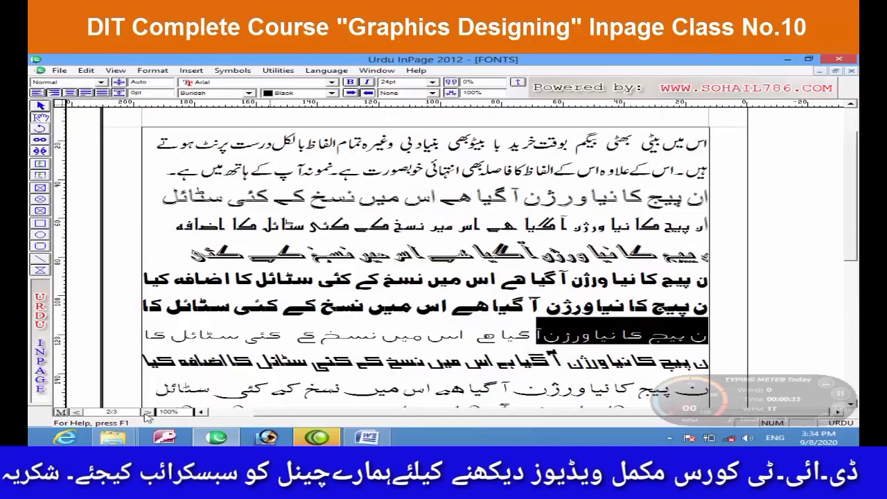
{"action": "scroll", "coordinate": [80, 414], "scroll_direction": "up", "scroll_amount": 1}
{"action": "scroll", "coordinate": [76, 414], "scroll_direction": "down", "scroll_amount": 1}
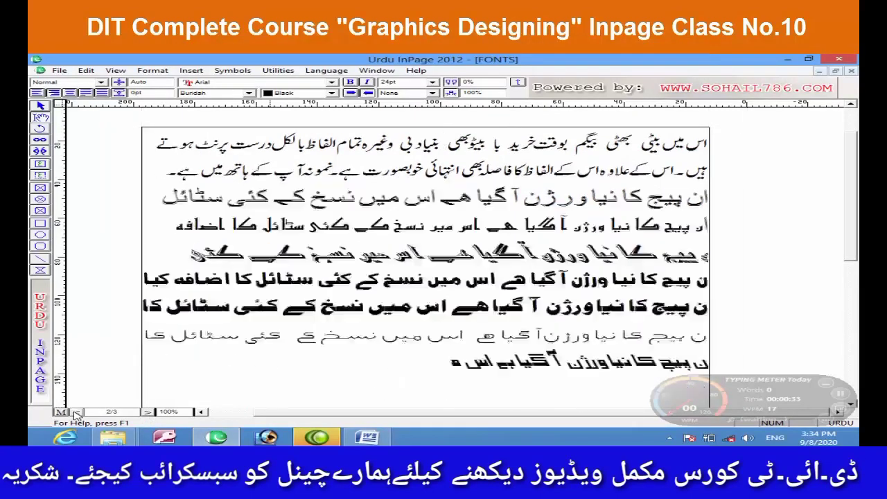
{"action": "left_click", "coordinate": [76, 414]}
{"action": "left_click", "coordinate": [555, 276]}
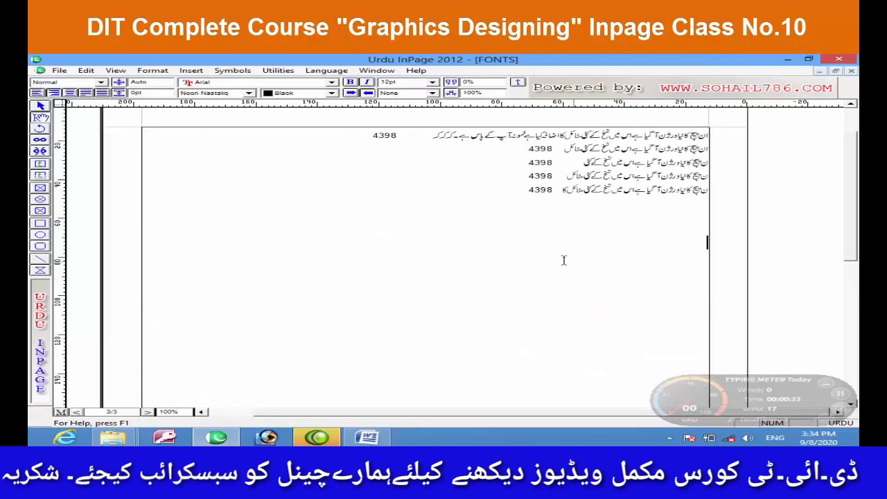
Step: Run Generate Index on page 3, which again reports no index entries
{"action": "left_click", "coordinate": [278, 70]}
{"action": "left_click", "coordinate": [316, 146]}
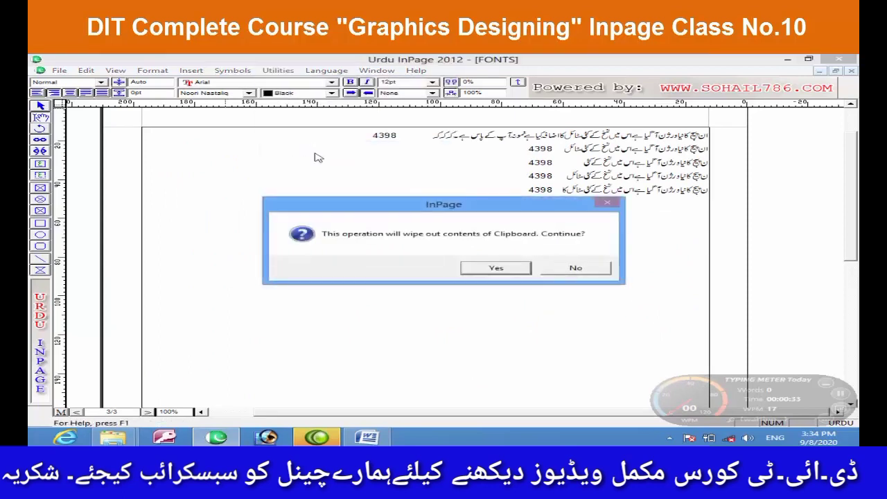
{"action": "left_click", "coordinate": [496, 268]}
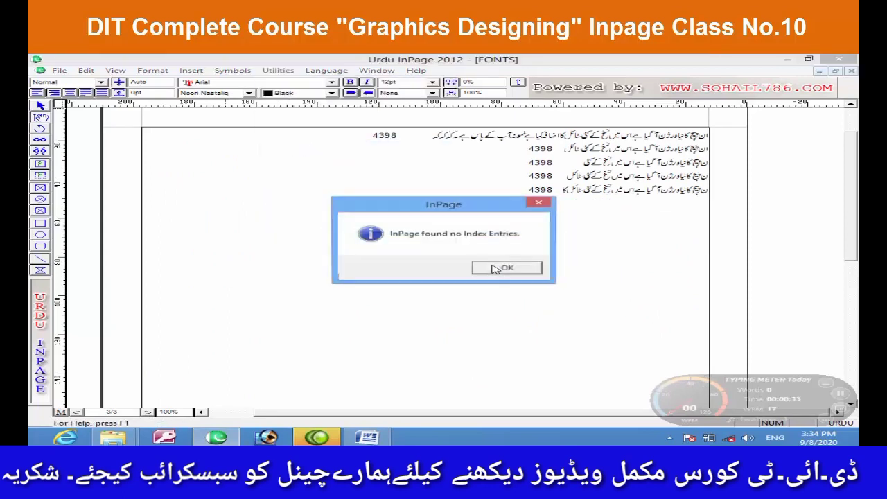
{"action": "left_click", "coordinate": [494, 268]}
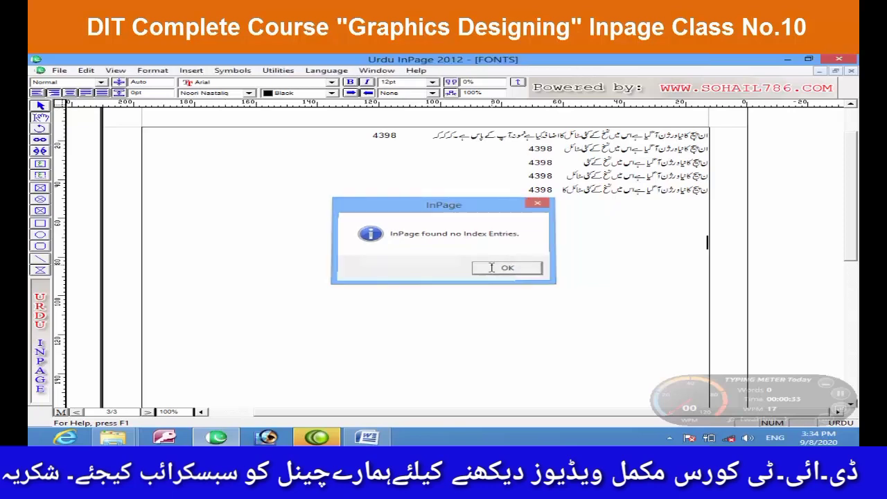
Step: Toggle the typing language between Urdu and English, ending on English, and minimize the Typing Meter
{"action": "left_click", "coordinate": [279, 71]}
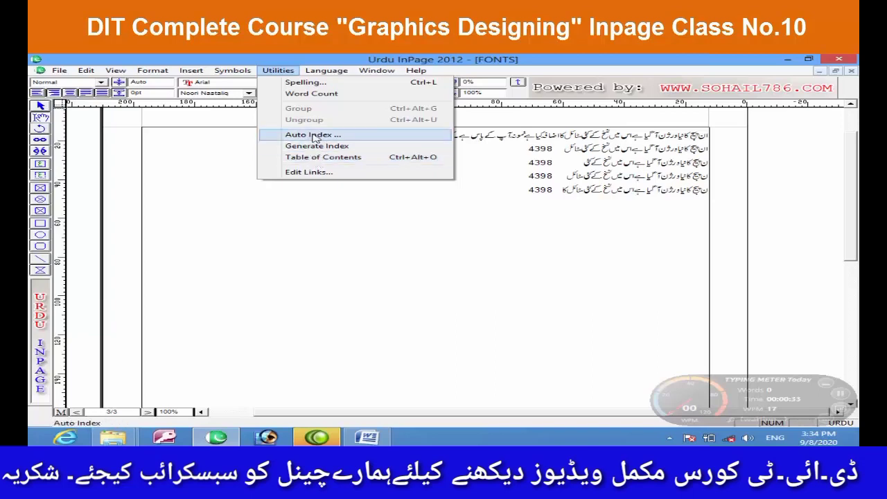
{"action": "mouse_move", "coordinate": [326, 76]}
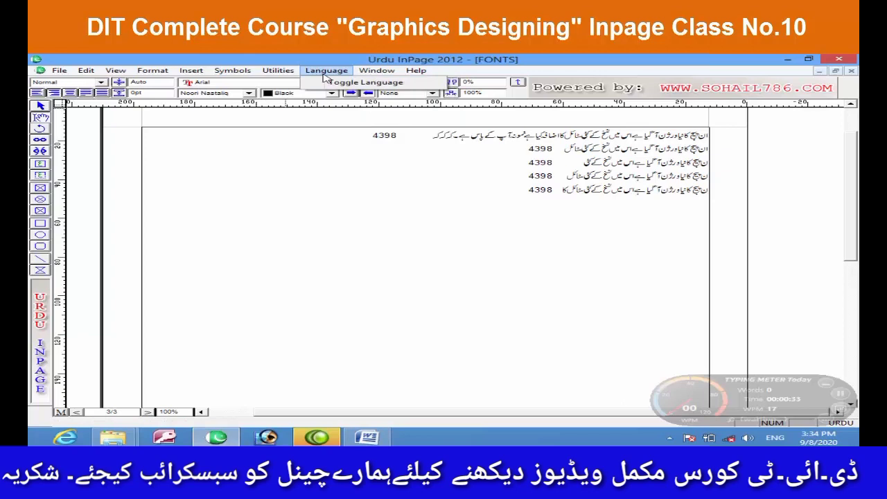
{"action": "left_click", "coordinate": [326, 71]}
{"action": "left_click", "coordinate": [325, 70]}
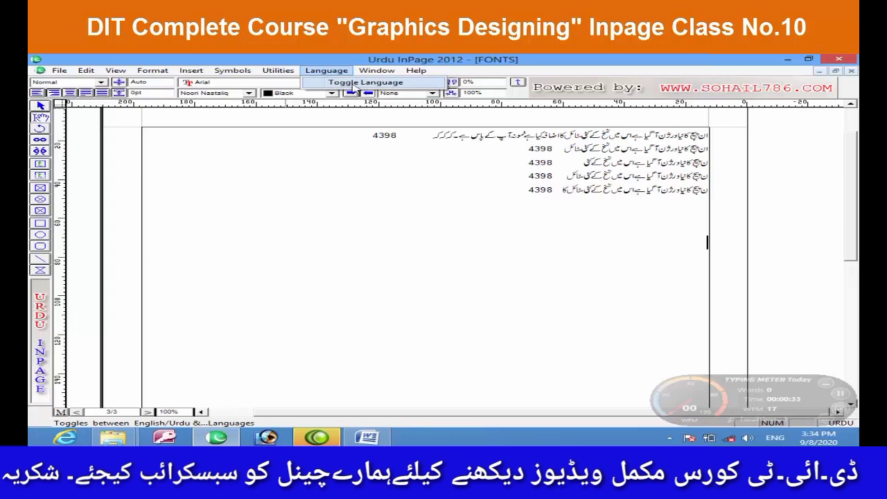
{"action": "left_click", "coordinate": [355, 83]}
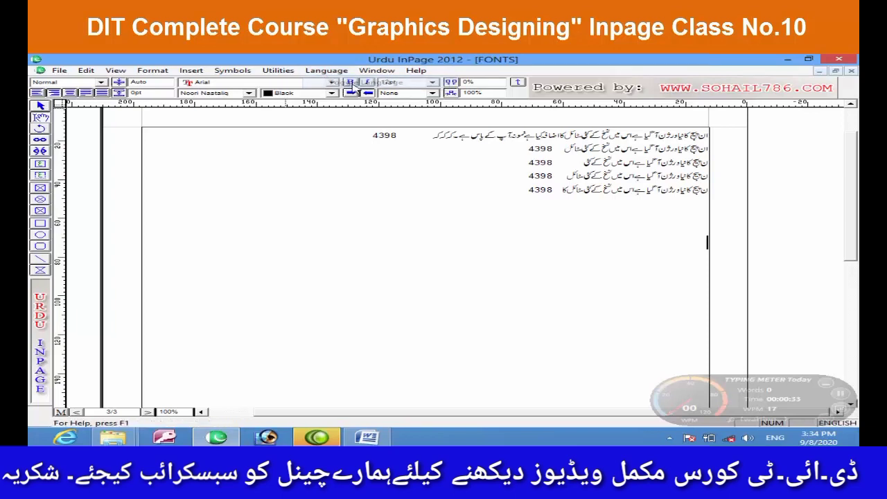
{"action": "left_click", "coordinate": [825, 382]}
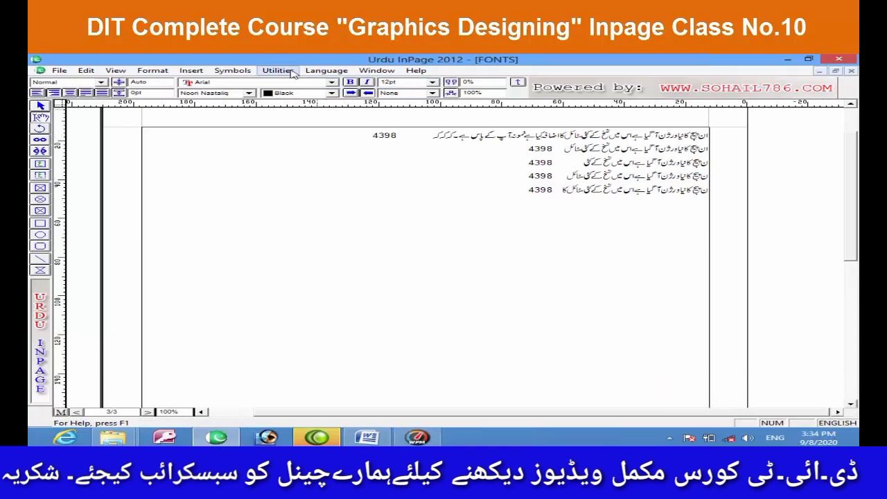
{"action": "left_click", "coordinate": [326, 70]}
{"action": "left_click", "coordinate": [354, 82]}
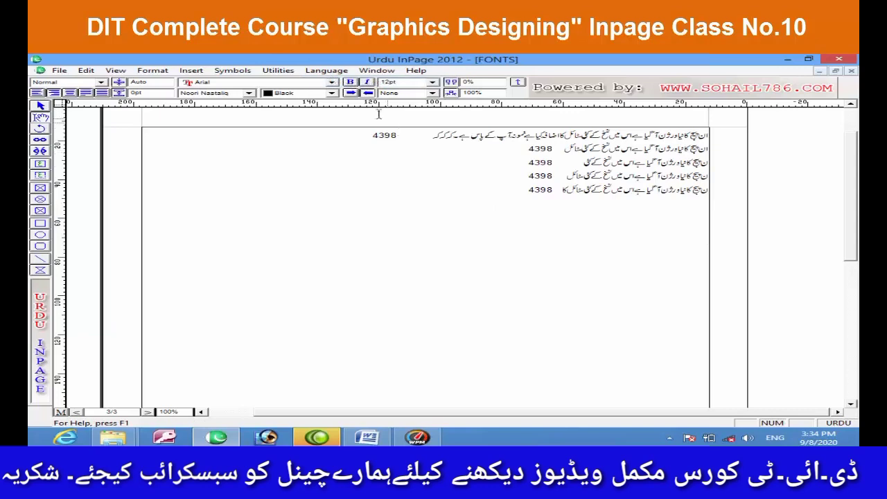
{"action": "left_click", "coordinate": [326, 70]}
{"action": "left_click", "coordinate": [354, 83]}
Step: Enable the Sindhi and Pushtu keyboards in Keyboard Preferences
{"action": "left_click", "coordinate": [86, 72]}
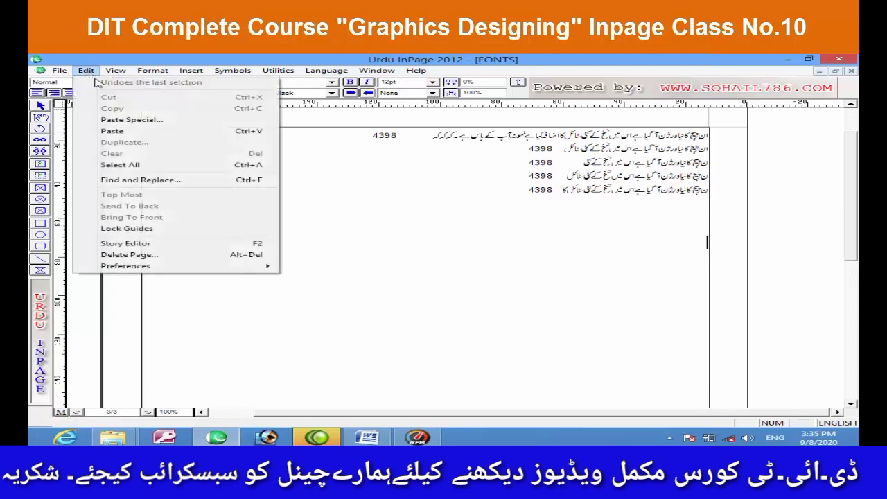
{"action": "mouse_move", "coordinate": [169, 271]}
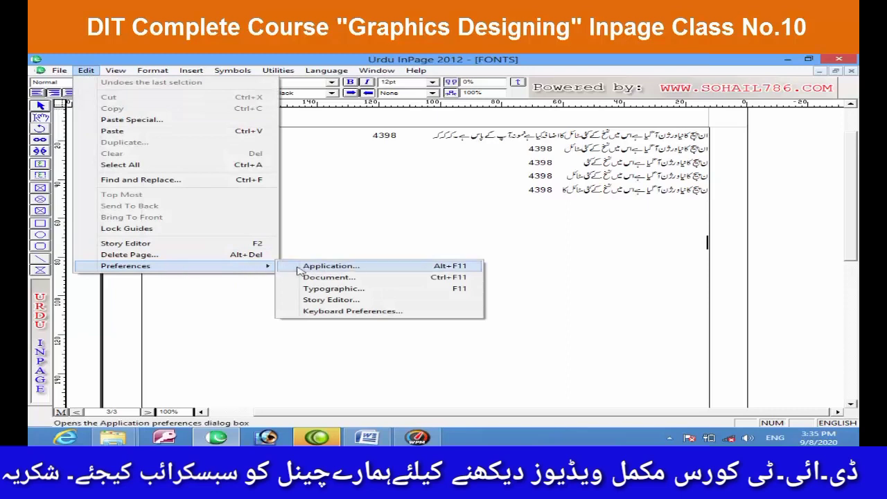
{"action": "left_click", "coordinate": [358, 313]}
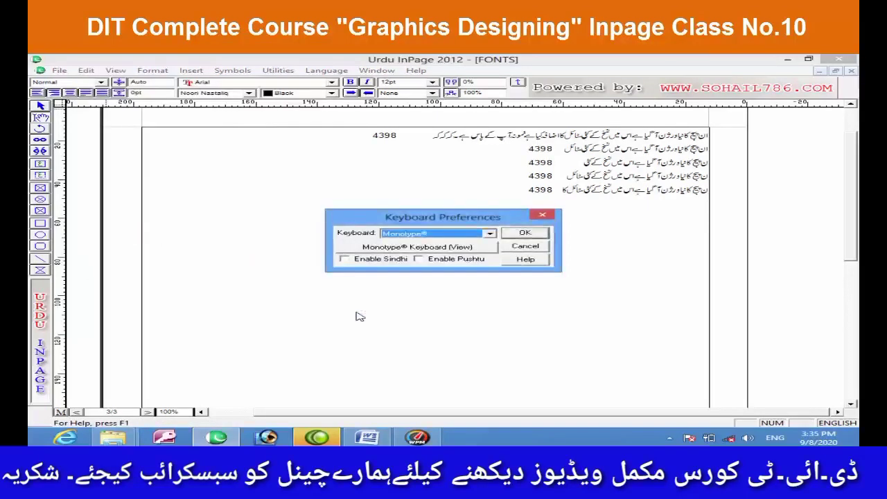
{"action": "left_click", "coordinate": [345, 259]}
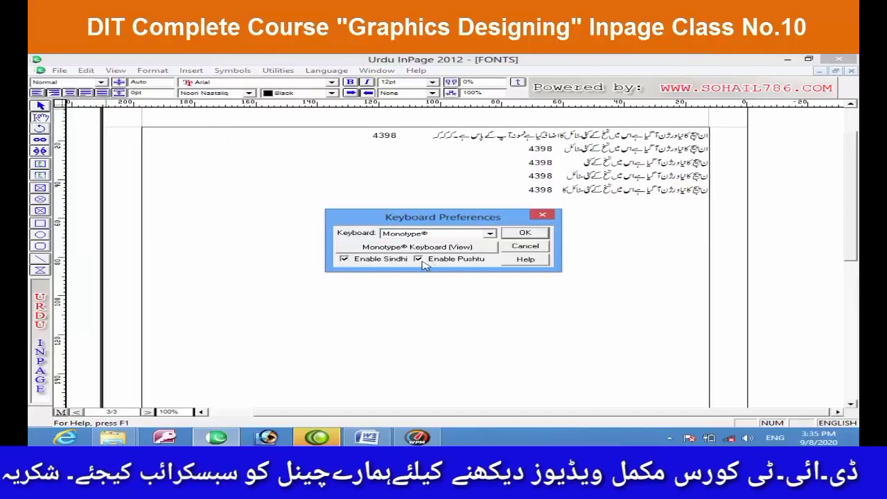
{"action": "left_click", "coordinate": [524, 234]}
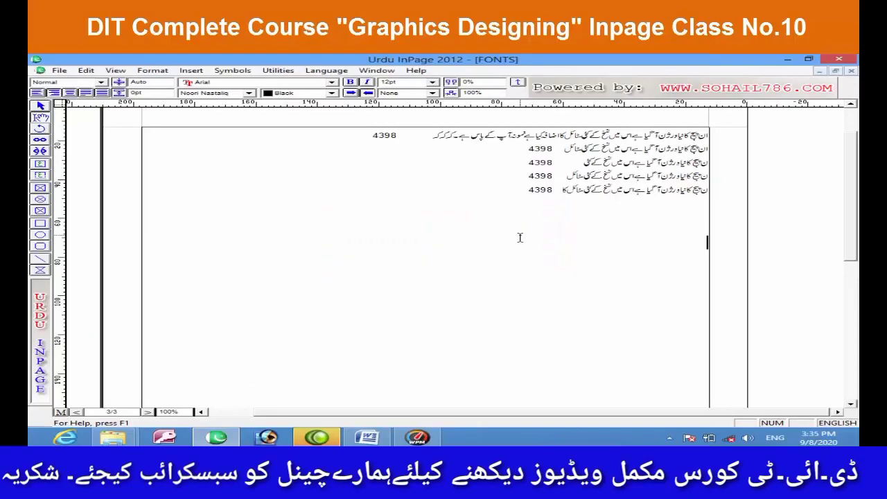
Step: Cycle the typing language through Urdu, Sindhi, Pushtu and English, then Ctrl+Space to Urdu
{"action": "left_click", "coordinate": [326, 70]}
{"action": "left_click", "coordinate": [353, 84]}
{"action": "left_click", "coordinate": [326, 70]}
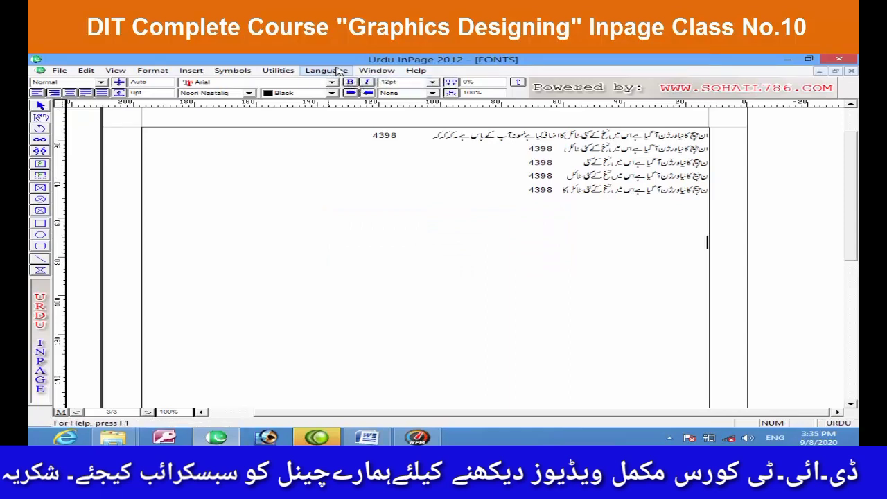
{"action": "left_click", "coordinate": [353, 84]}
{"action": "left_click", "coordinate": [326, 70]}
{"action": "left_click", "coordinate": [354, 84]}
{"action": "left_click", "coordinate": [326, 70]}
{"action": "left_click", "coordinate": [353, 84]}
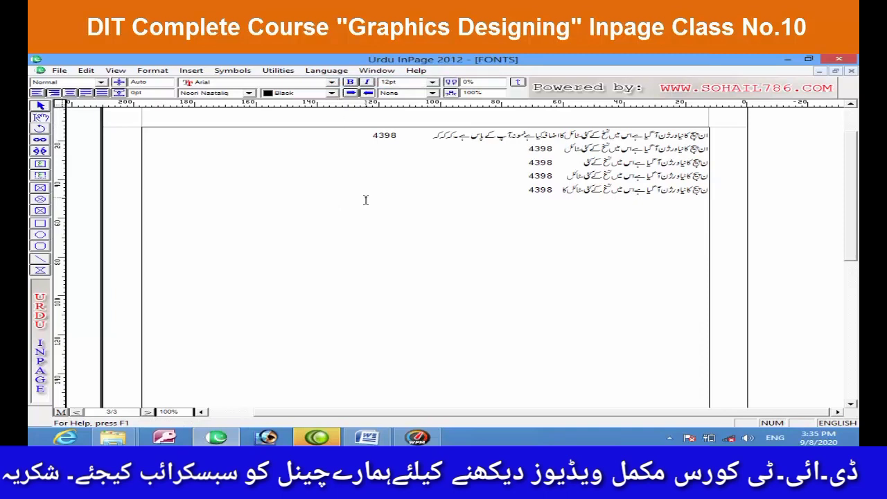
{"action": "key", "text": "ctrl+space"}
{"action": "key", "text": "ctrl+space"}
{"action": "left_click", "coordinate": [376, 70]}
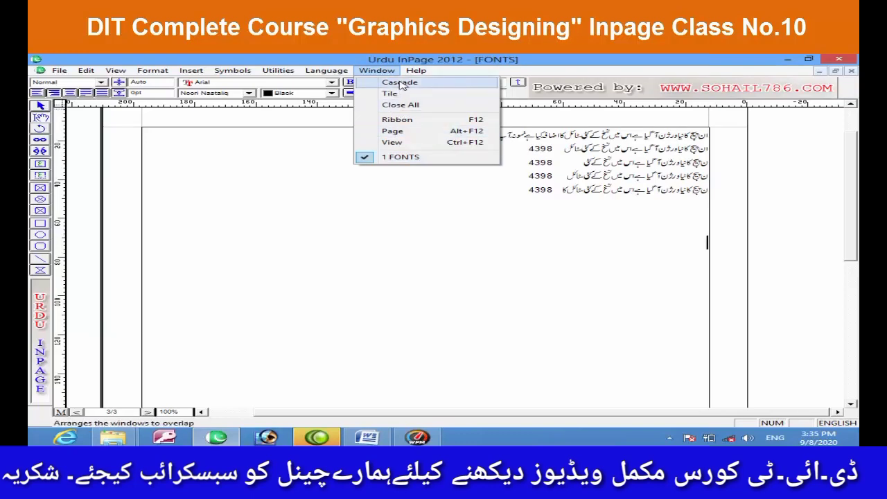
{"action": "left_click", "coordinate": [400, 83]}
{"action": "mouse_move", "coordinate": [382, 112]}
{"action": "left_mouse_down"}
{"action": "mouse_move", "coordinate": [404, 112]}
{"action": "mouse_move", "coordinate": [365, 113]}
{"action": "left_mouse_up"}
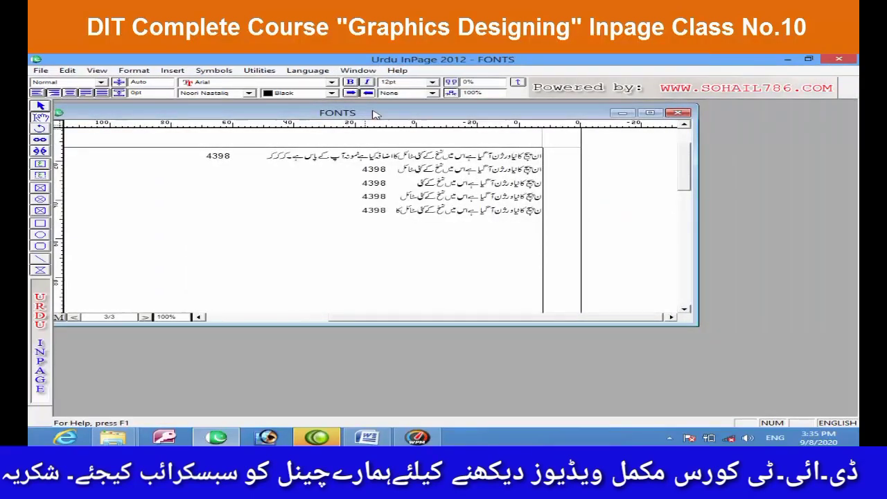
{"action": "left_click", "coordinate": [353, 70]}
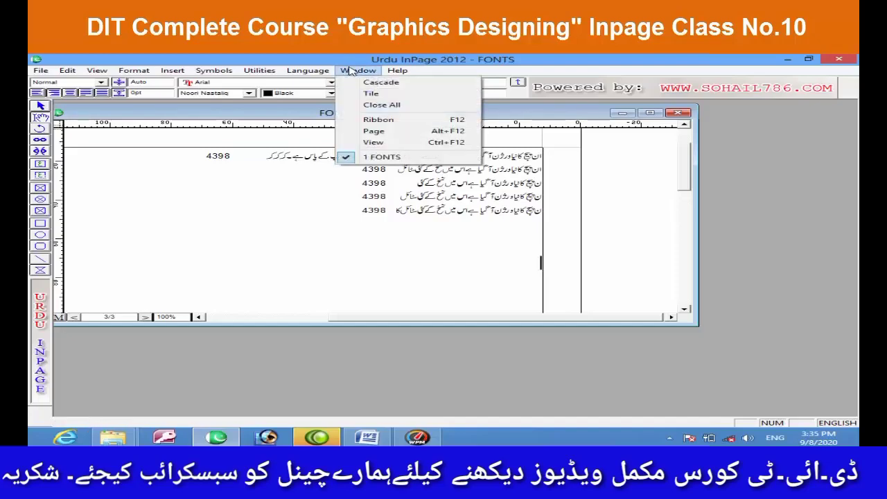
{"action": "left_click", "coordinate": [374, 93]}
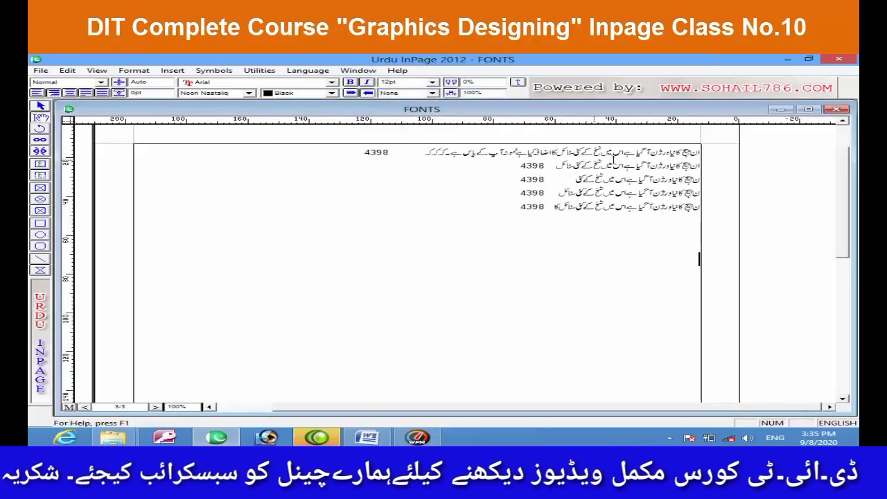
{"action": "left_click_drag", "start_coordinate": [543, 111], "coordinate": [559, 127]}
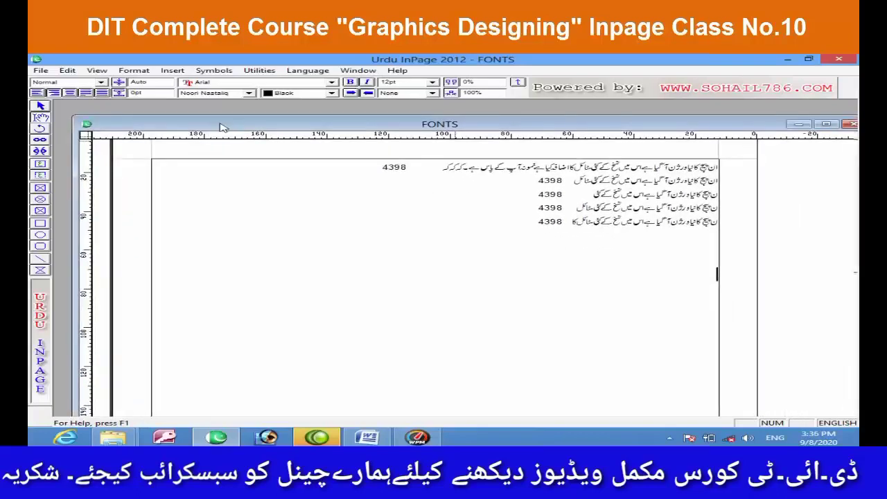
{"action": "left_click", "coordinate": [355, 71]}
{"action": "left_click", "coordinate": [380, 83]}
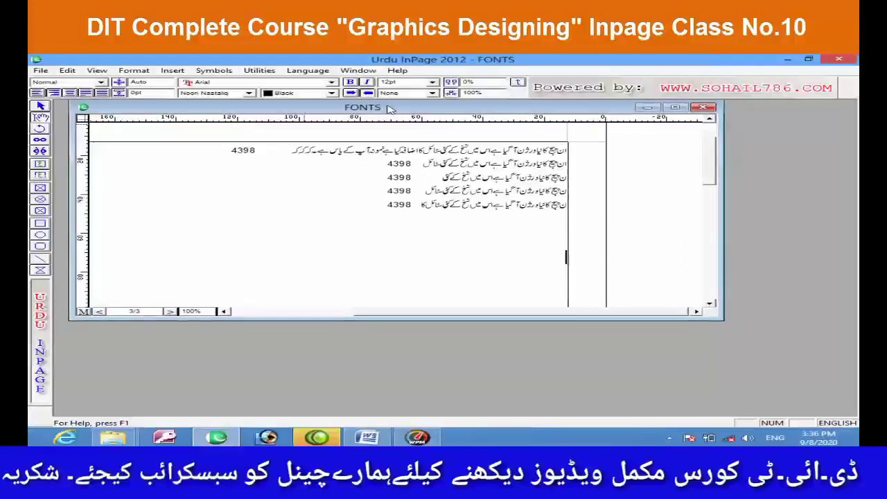
{"action": "left_click", "coordinate": [358, 71]}
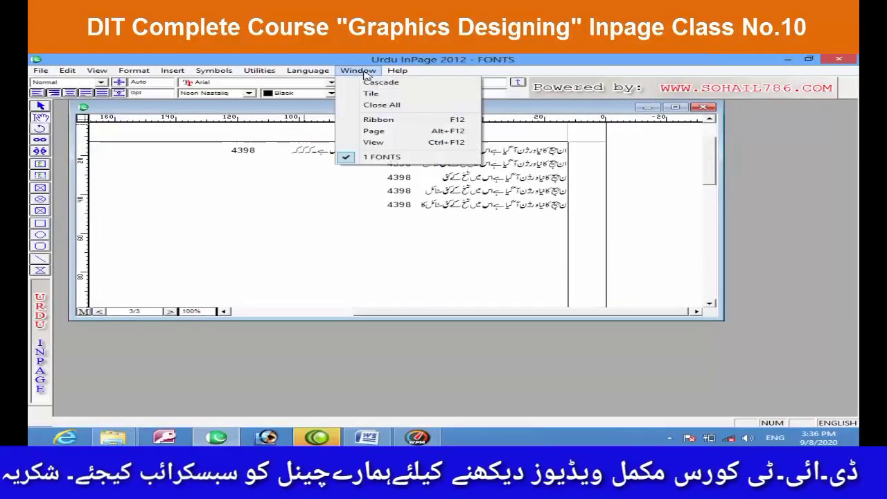
{"action": "left_click", "coordinate": [383, 106]}
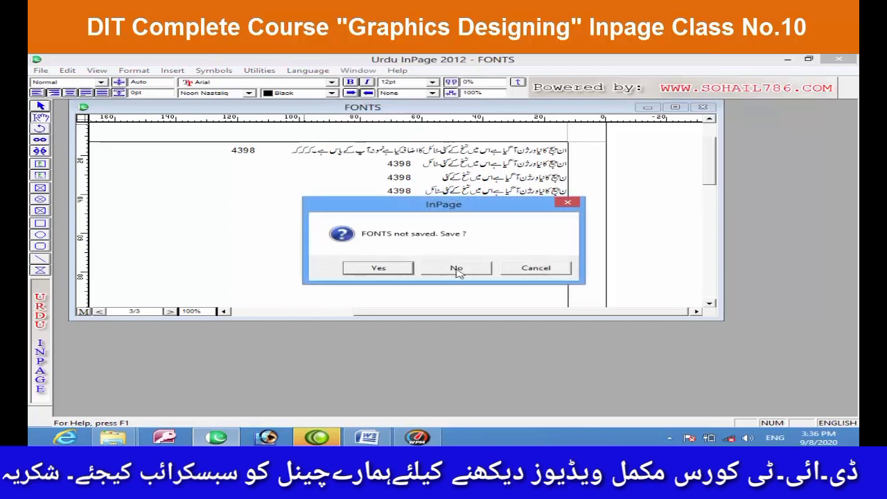
{"action": "left_click", "coordinate": [531, 268]}
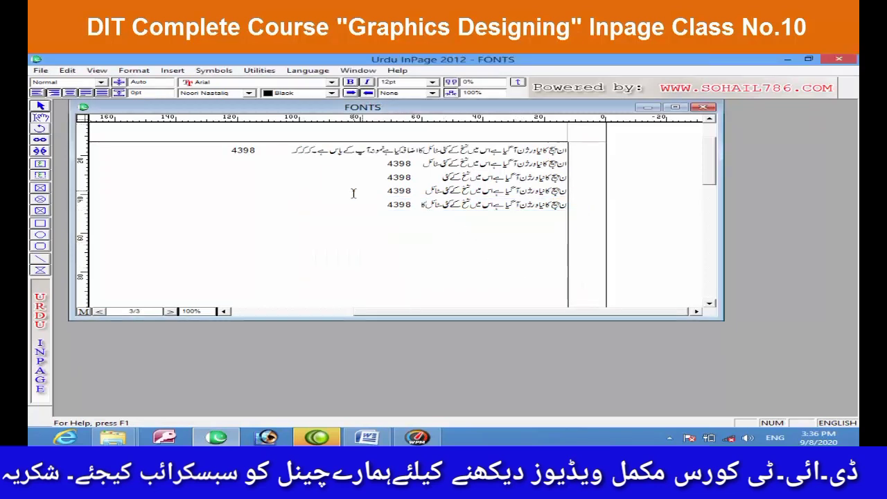
{"action": "left_click", "coordinate": [363, 72]}
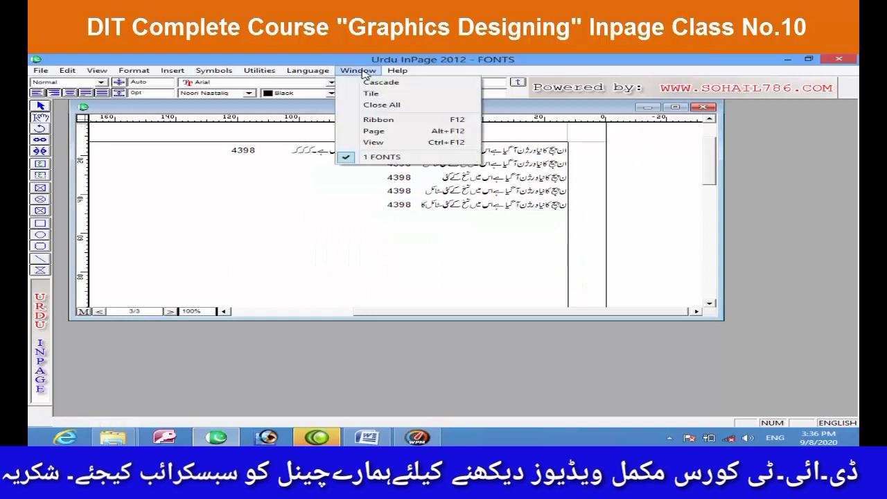
{"action": "left_click", "coordinate": [388, 120]}
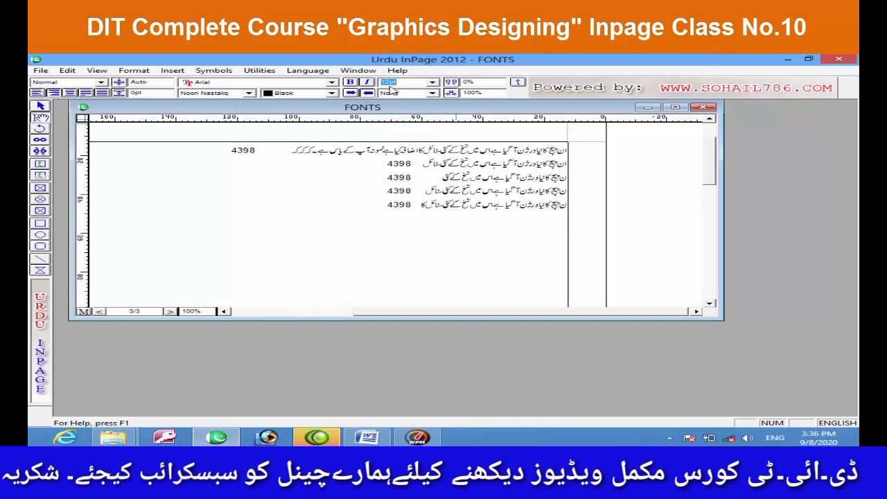
{"action": "left_click", "coordinate": [358, 70]}
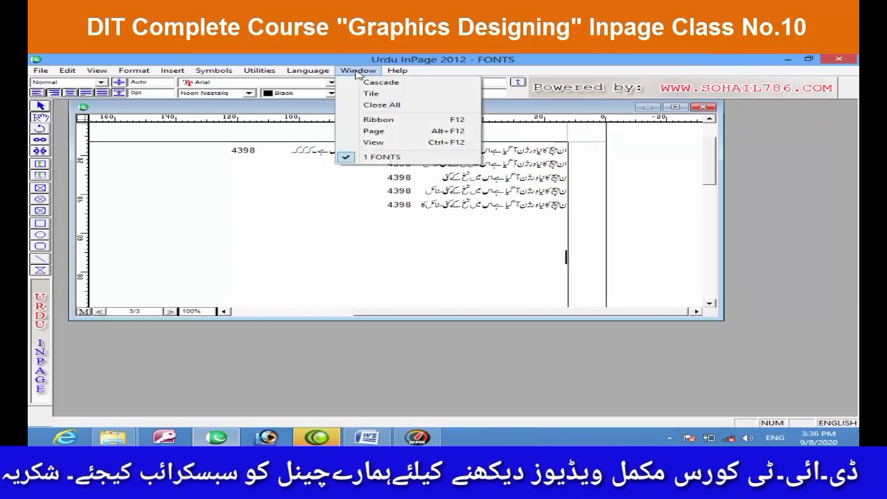
{"action": "left_click", "coordinate": [380, 123]}
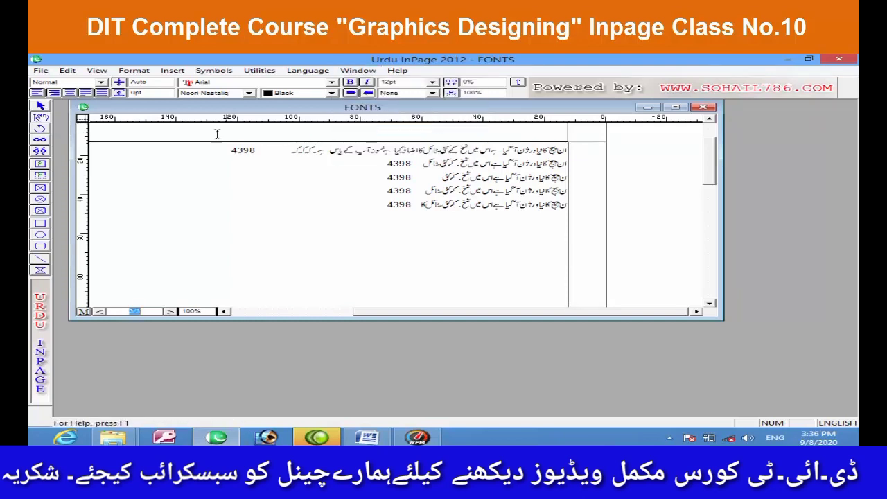
{"action": "left_click", "coordinate": [357, 70]}
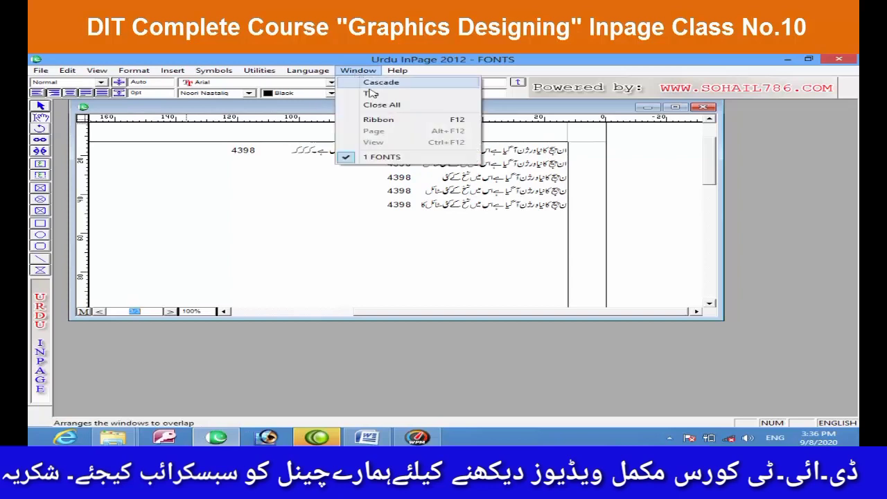
{"action": "left_click", "coordinate": [381, 124]}
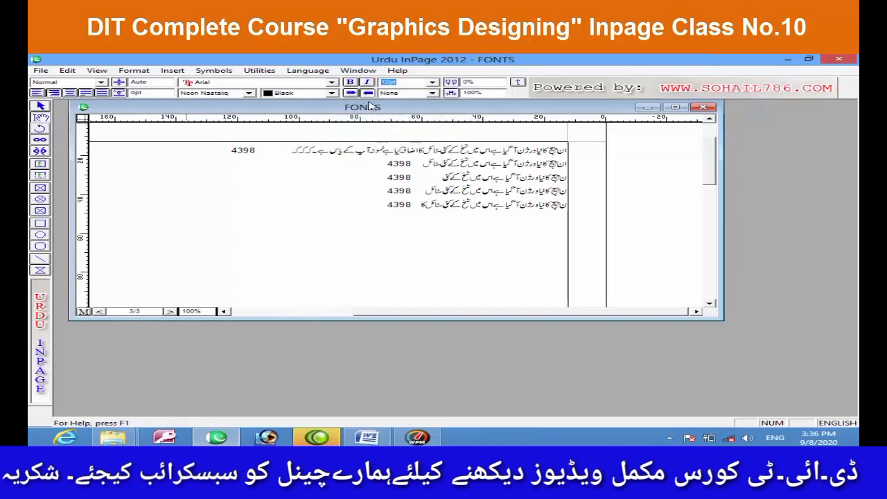
{"action": "left_click", "coordinate": [358, 71]}
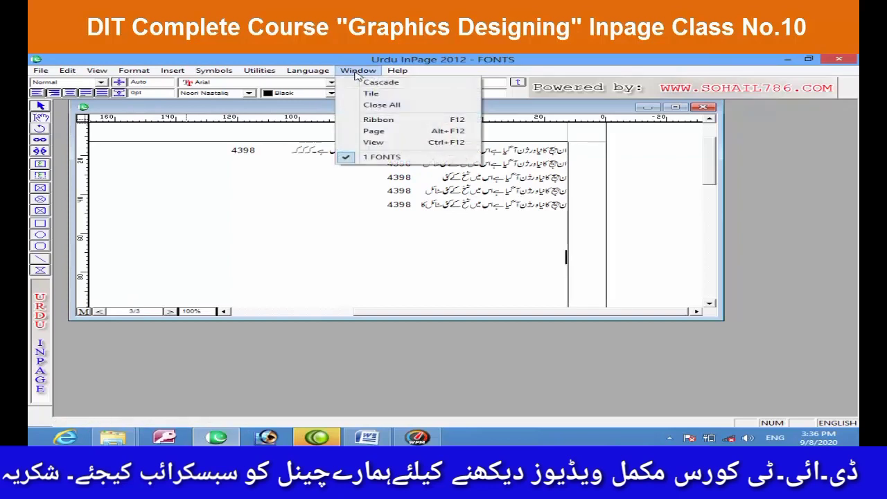
{"action": "left_click", "coordinate": [354, 162]}
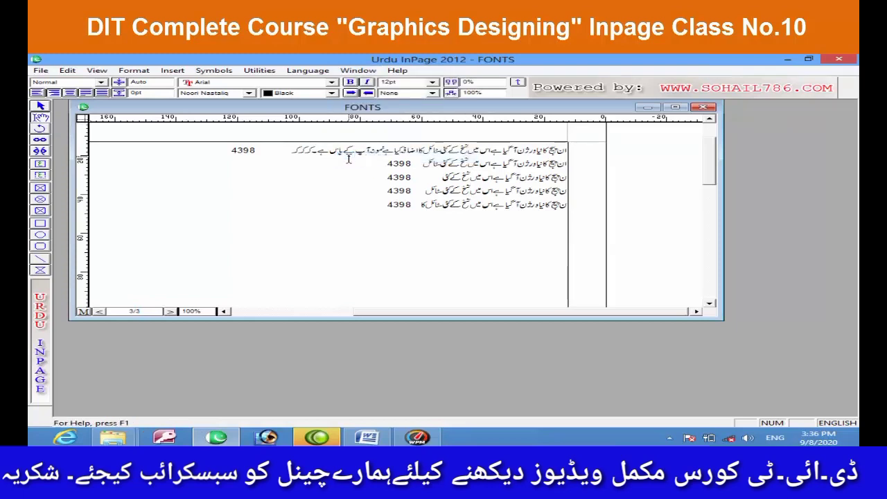
{"action": "left_click", "coordinate": [357, 71]}
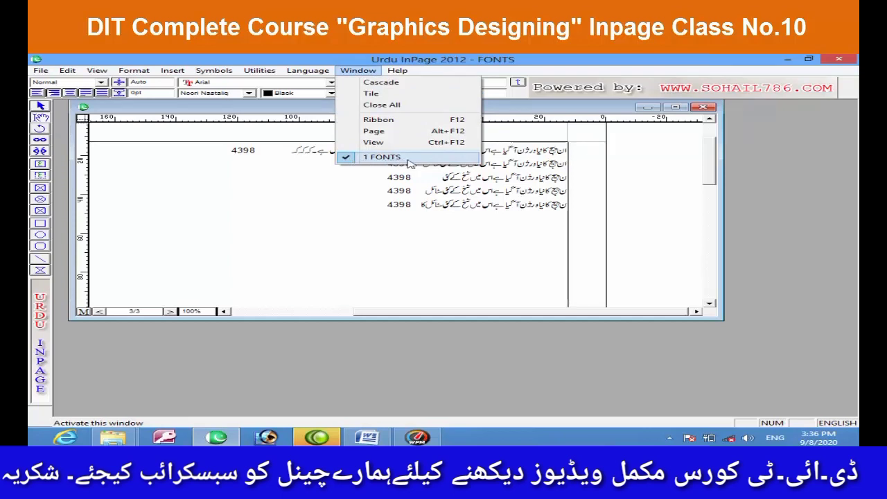
{"action": "left_click", "coordinate": [496, 63]}
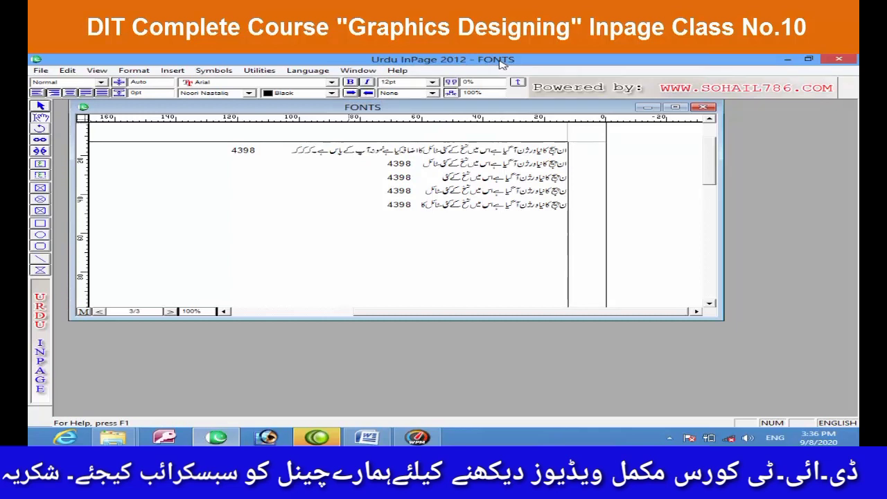
{"action": "left_click", "coordinate": [675, 107]}
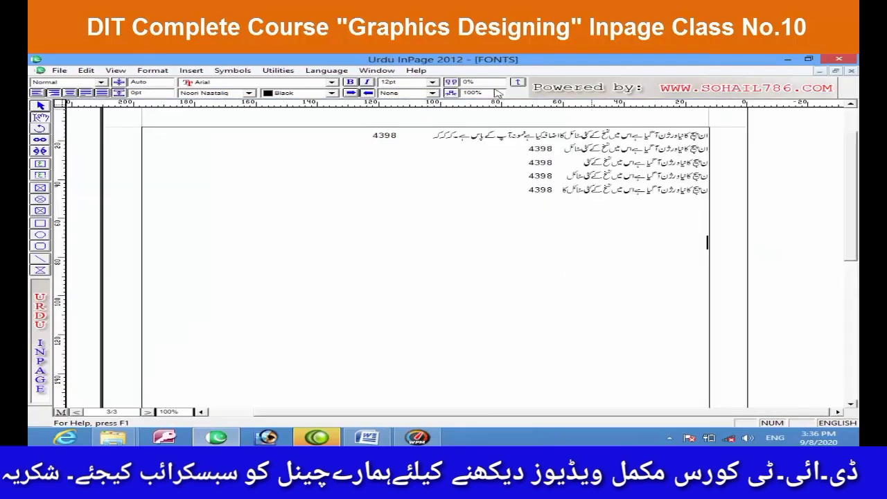
Step: Create a new blank InPage document with File > New
{"action": "left_click", "coordinate": [59, 70]}
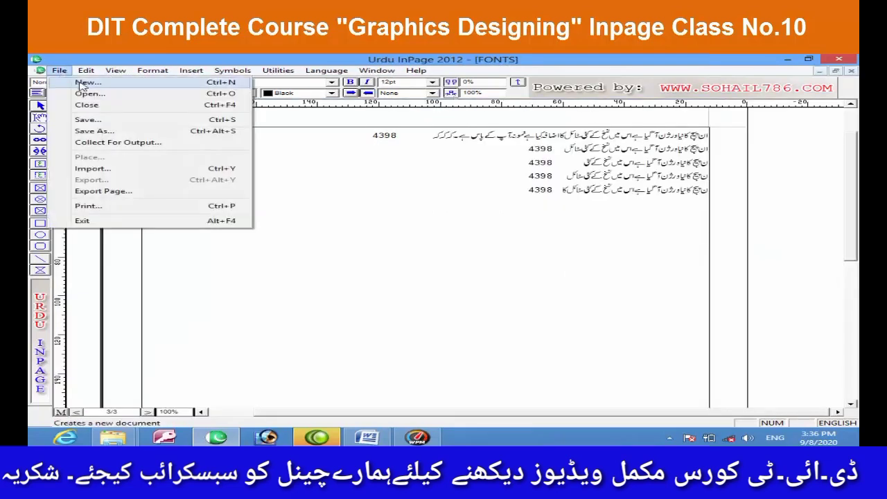
{"action": "left_click", "coordinate": [84, 82]}
{"action": "left_click", "coordinate": [568, 213]}
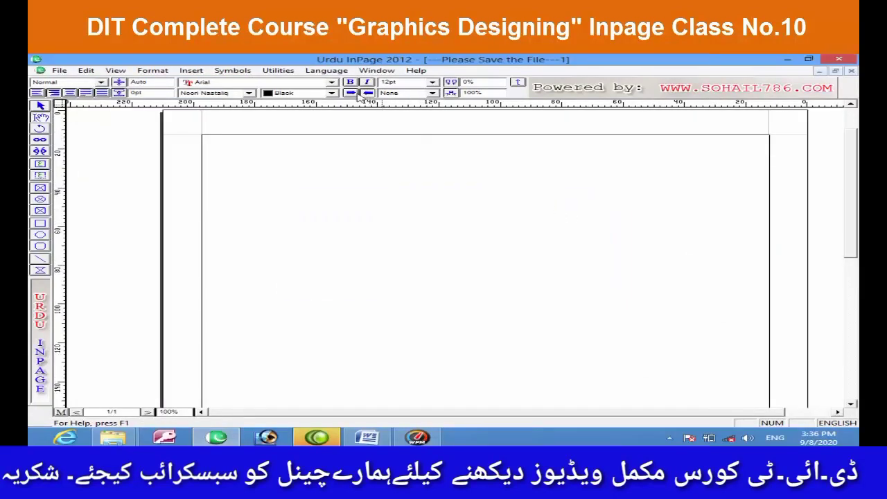
{"action": "left_click", "coordinate": [376, 70]}
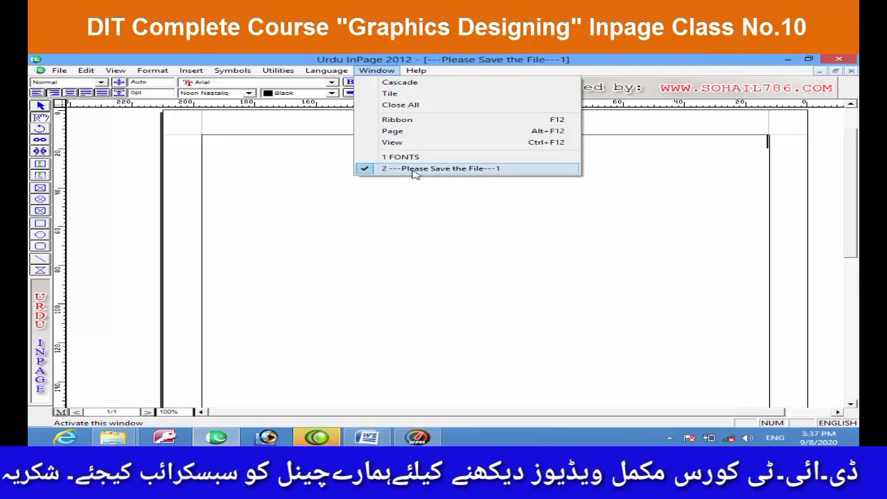
Step: Save the new document under the file name myinpageclass
{"action": "left_click", "coordinate": [61, 71]}
{"action": "left_click", "coordinate": [62, 70]}
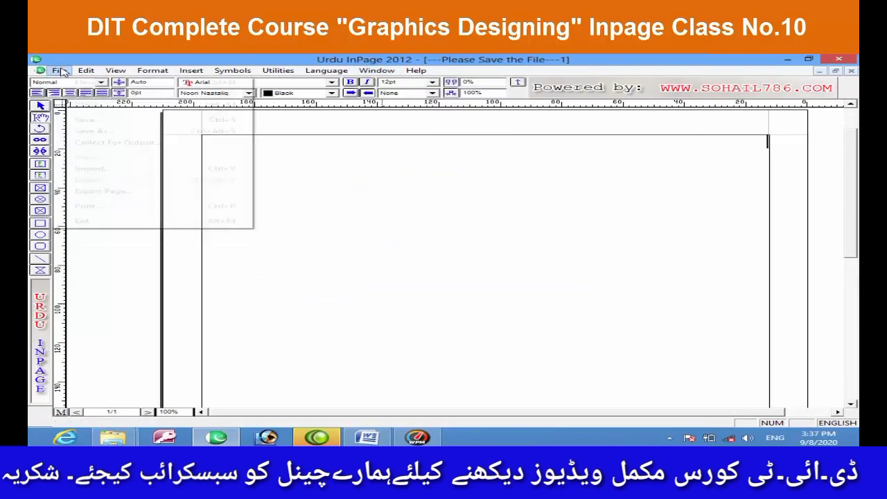
{"action": "left_click", "coordinate": [90, 131]}
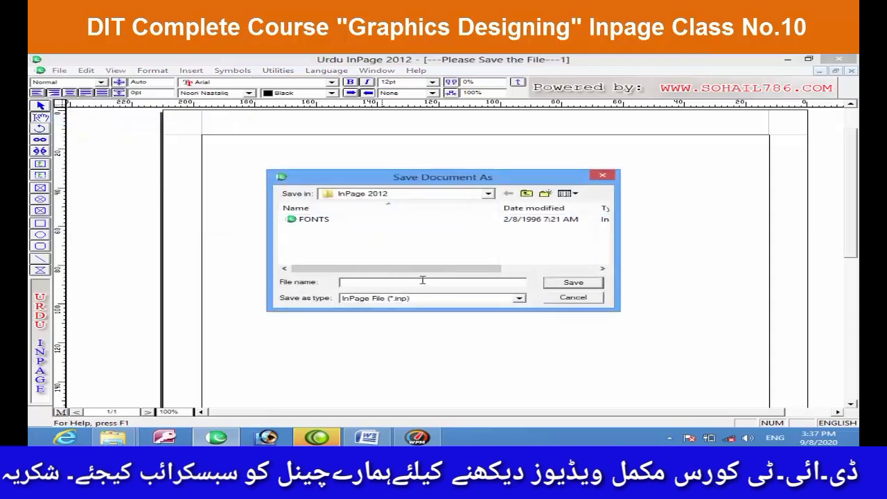
{"action": "type", "text": "myinpageclass"}
{"action": "left_click", "coordinate": [575, 282]}
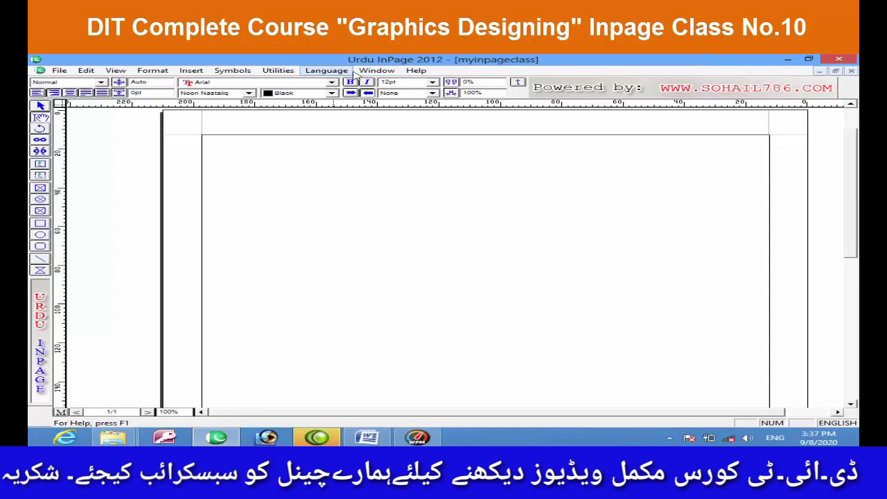
{"action": "left_click", "coordinate": [376, 70]}
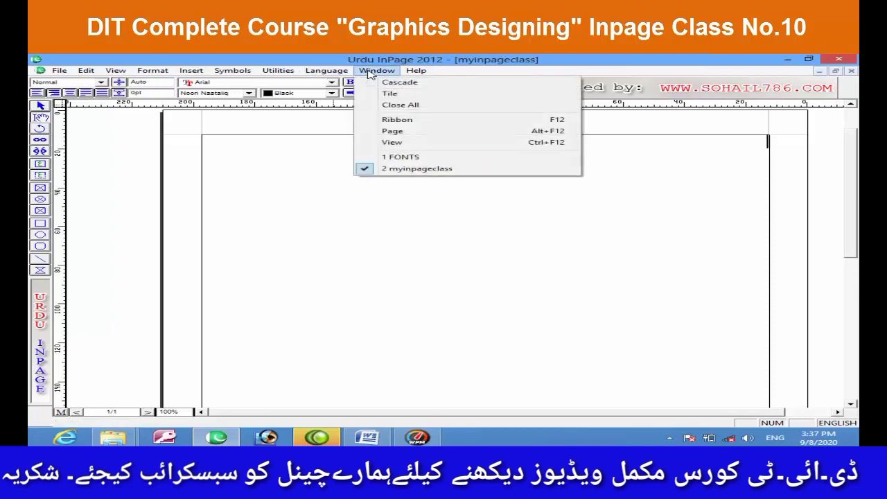
{"action": "left_click", "coordinate": [412, 157]}
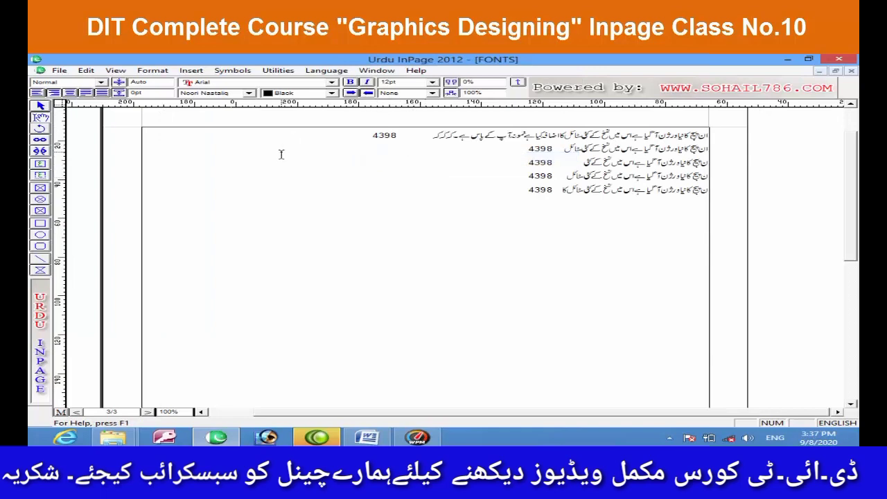
{"action": "left_click", "coordinate": [376, 70]}
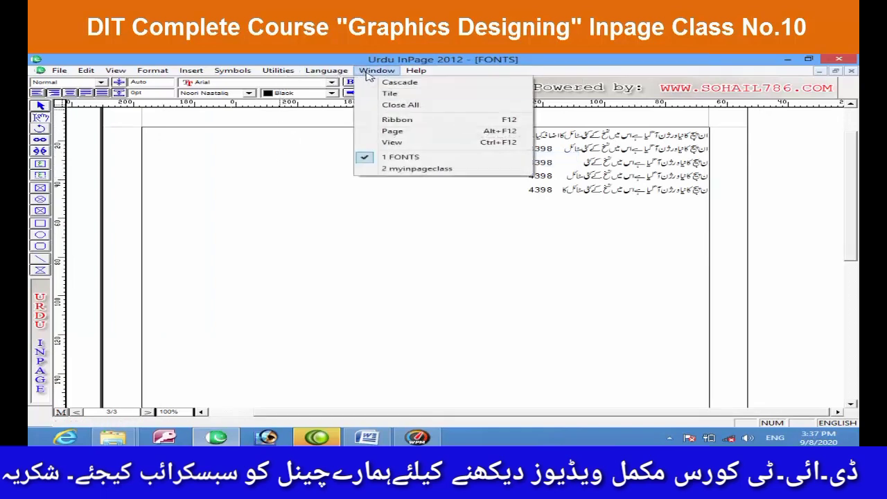
{"action": "left_click", "coordinate": [416, 169]}
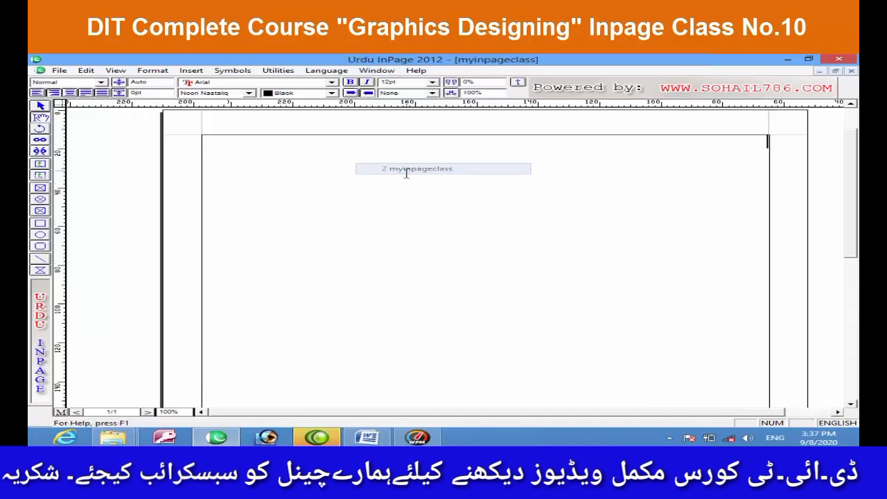
Step: Create a blank Word document, close Document2, and return to InPage
{"action": "left_click", "coordinate": [367, 438]}
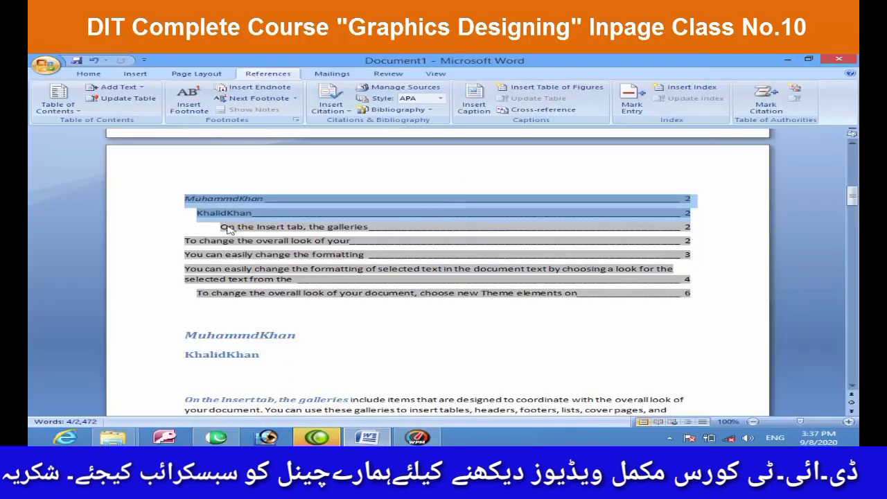
{"action": "left_click", "coordinate": [46, 65]}
{"action": "left_click", "coordinate": [76, 86]}
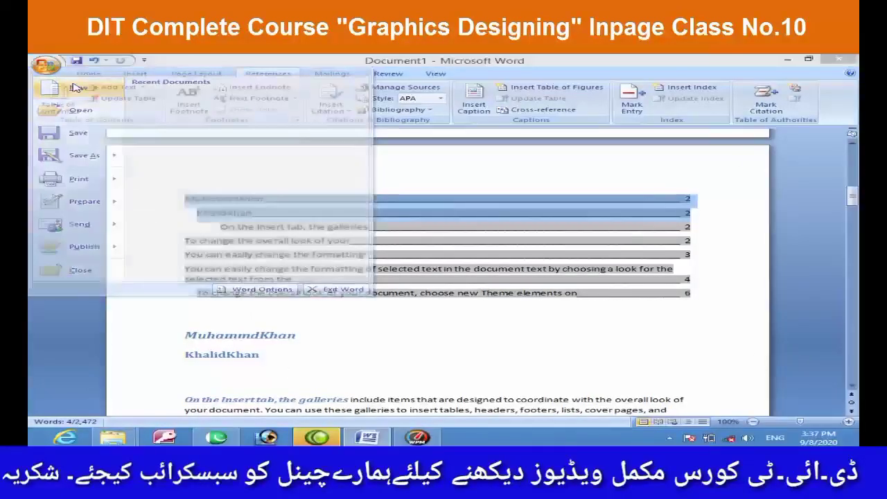
{"action": "left_click", "coordinate": [679, 383]}
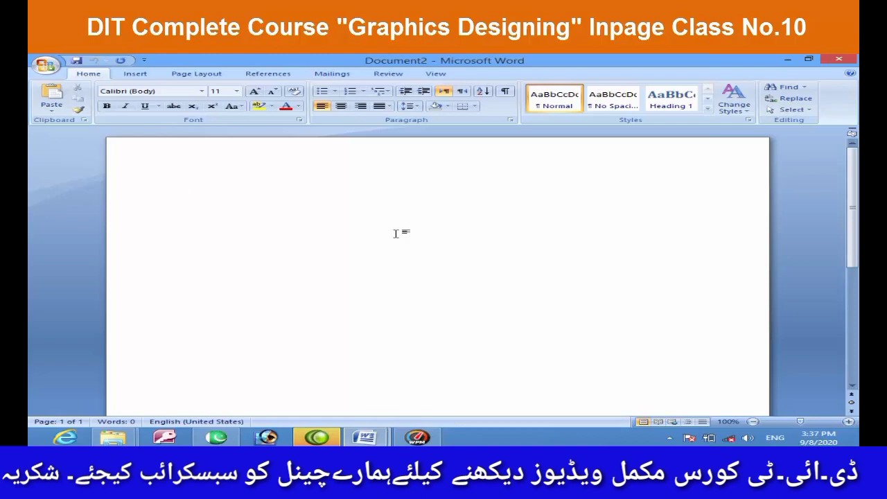
{"action": "left_click", "coordinate": [837, 60]}
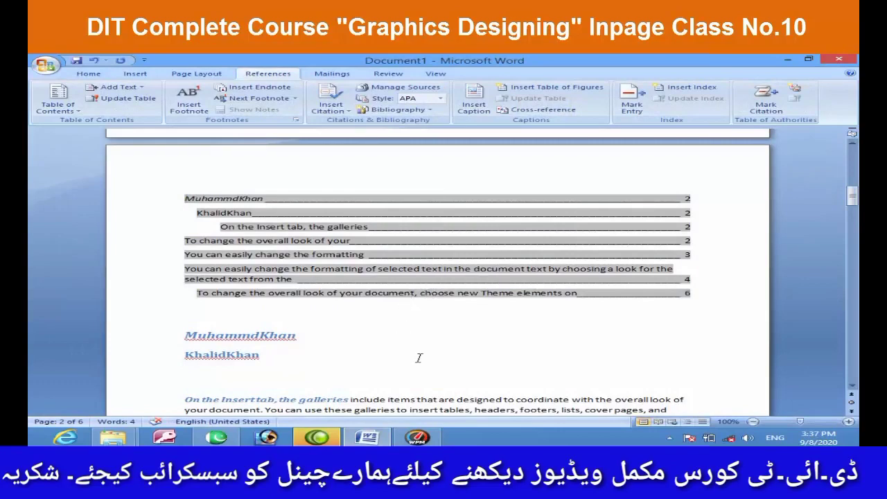
{"action": "left_click", "coordinate": [216, 437]}
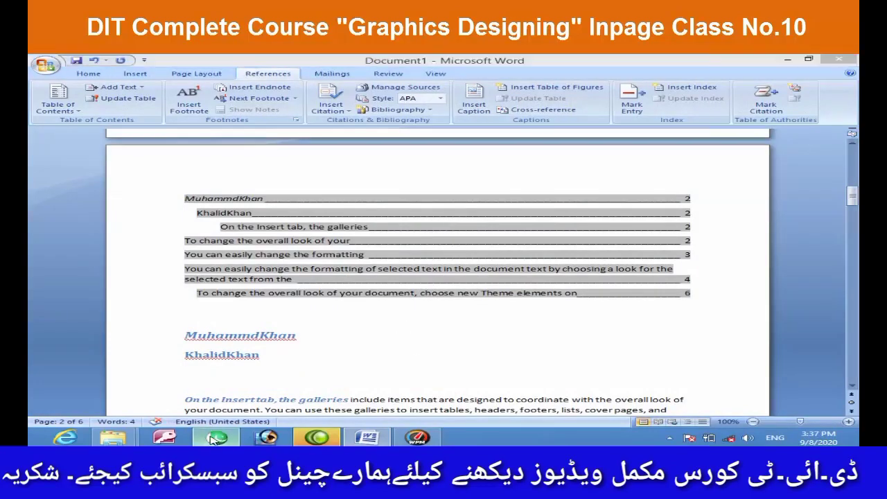
Step: Switch to the FONTS document, then back to myinpageclass, via the Window menu
{"action": "left_click", "coordinate": [376, 70]}
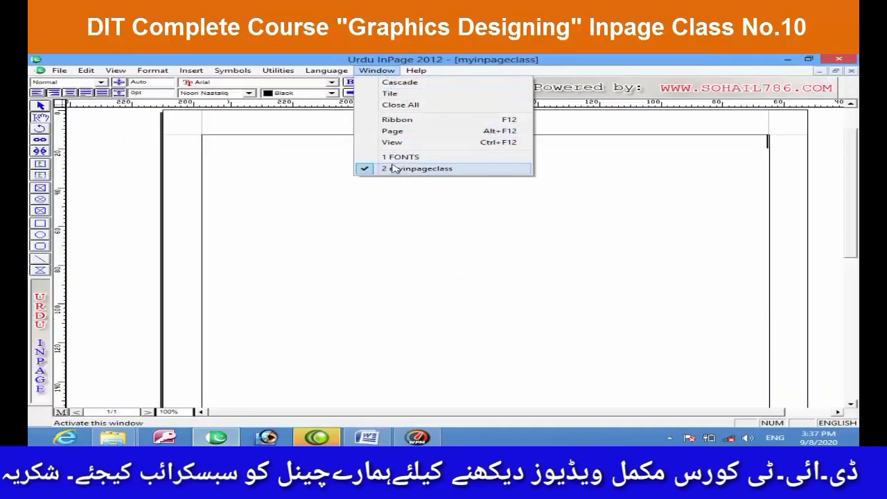
{"action": "left_click", "coordinate": [398, 158]}
{"action": "left_click", "coordinate": [376, 70]}
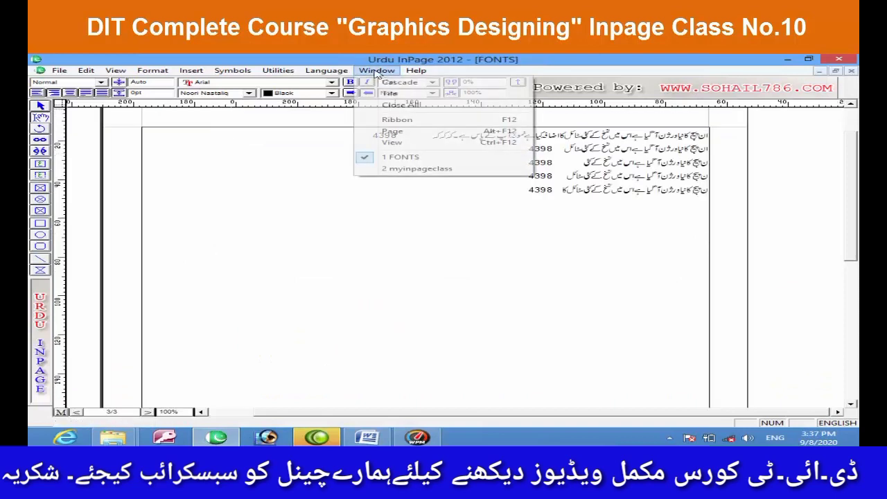
{"action": "left_click", "coordinate": [409, 169]}
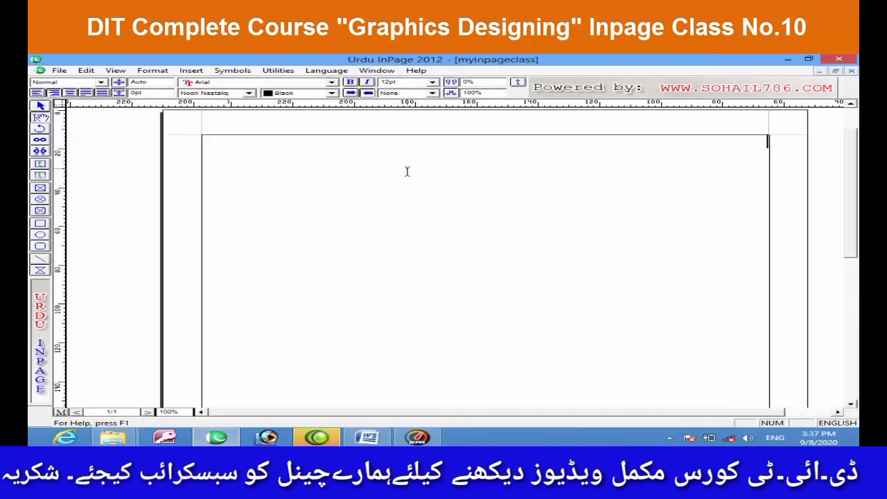
Step: View the Help Index and the Using Help guide, closing each help window
{"action": "left_click", "coordinate": [416, 70]}
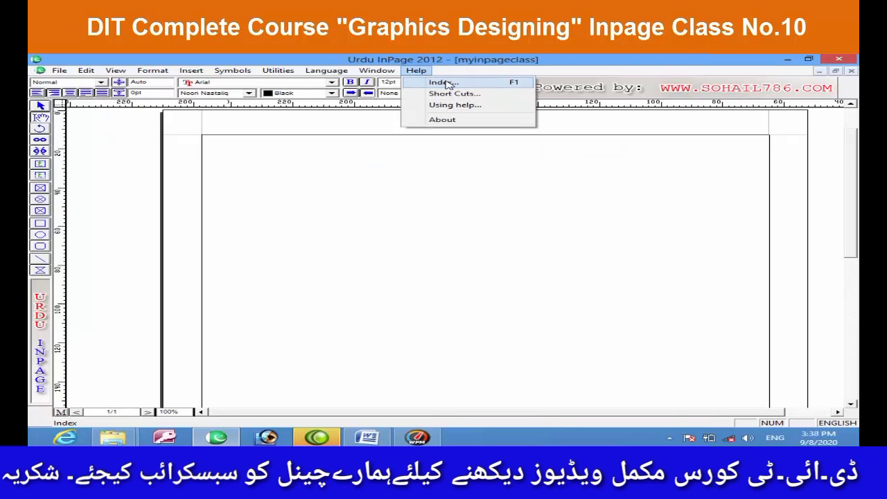
{"action": "left_click", "coordinate": [448, 84]}
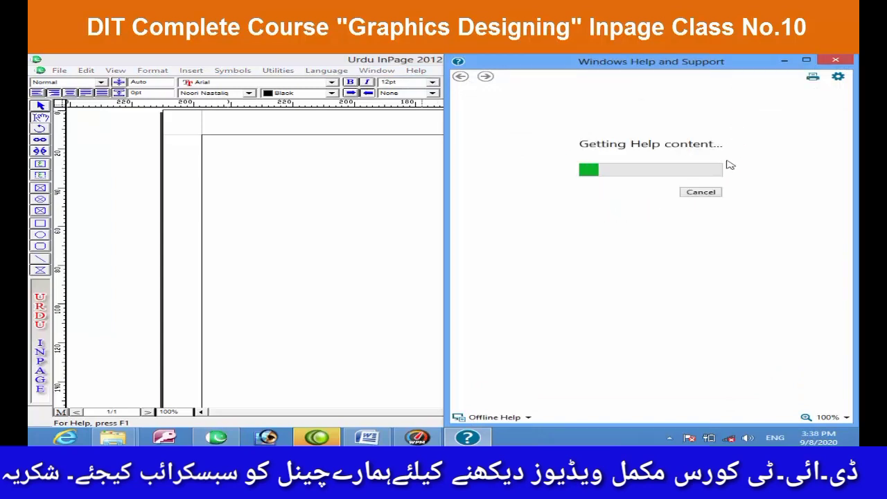
{"action": "left_click", "coordinate": [836, 59]}
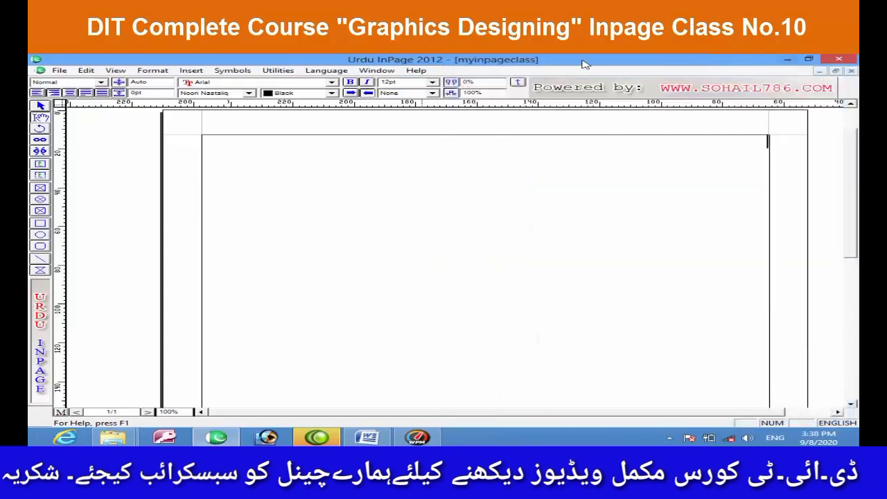
{"action": "left_click", "coordinate": [416, 71]}
{"action": "left_click", "coordinate": [424, 104]}
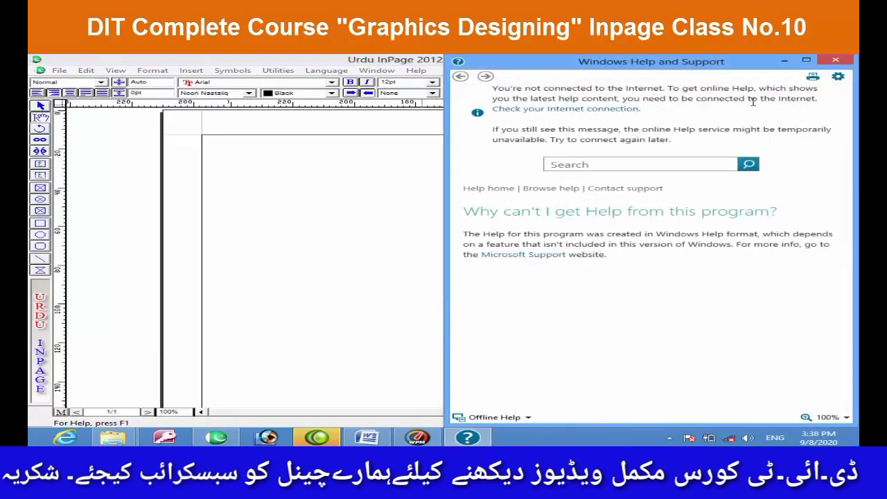
{"action": "left_click", "coordinate": [835, 60]}
Step: Reopen the Using Help guide, close it, then show the About InPage 2012 box
{"action": "left_click", "coordinate": [417, 71]}
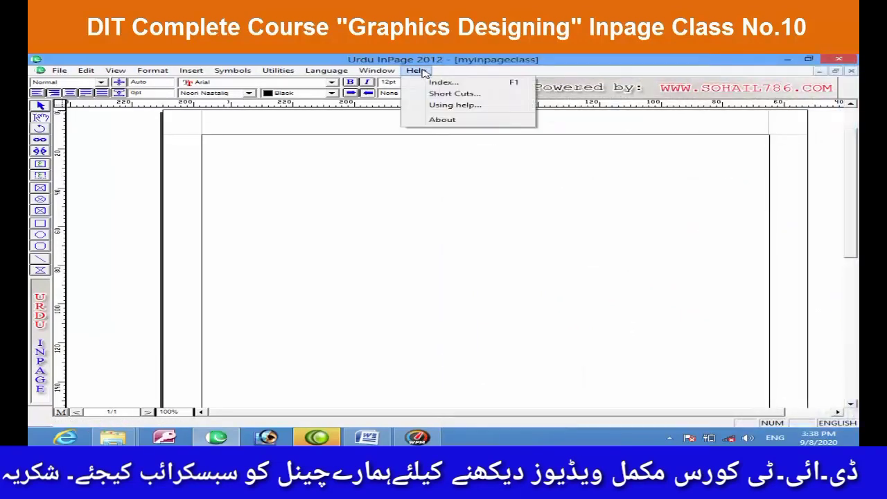
{"action": "left_click", "coordinate": [444, 105]}
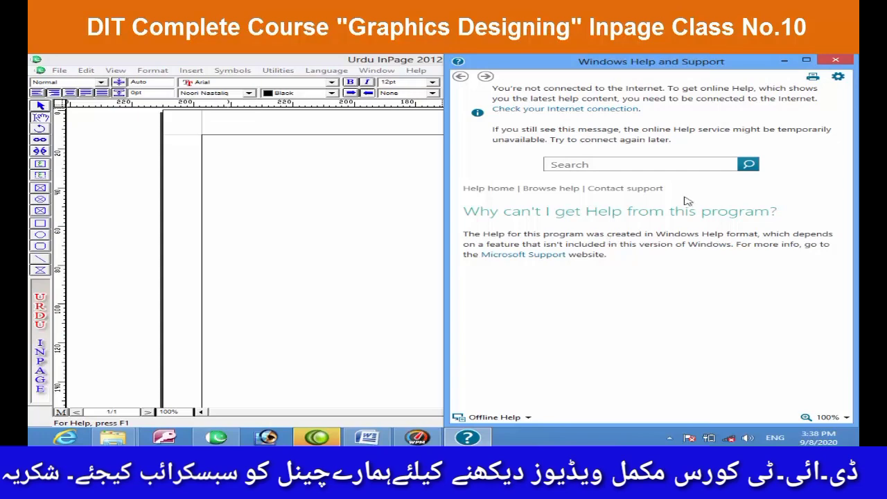
{"action": "left_click", "coordinate": [835, 61]}
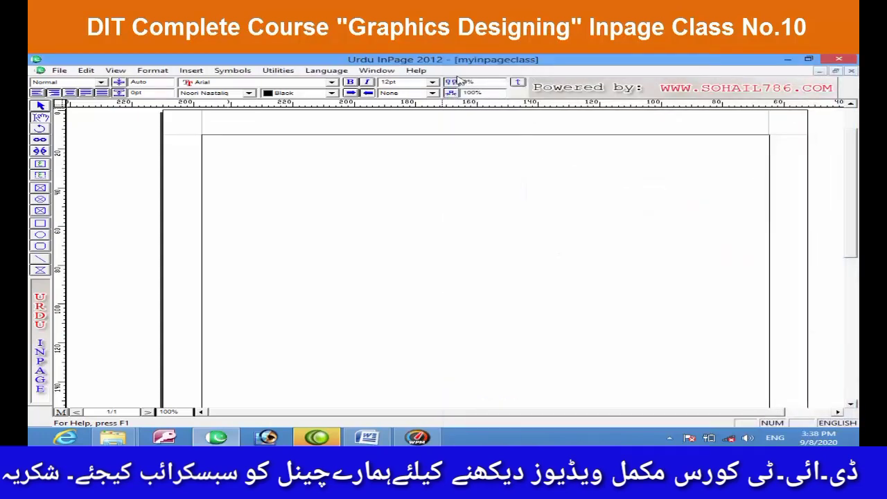
{"action": "left_click", "coordinate": [416, 70]}
{"action": "left_click", "coordinate": [438, 118]}
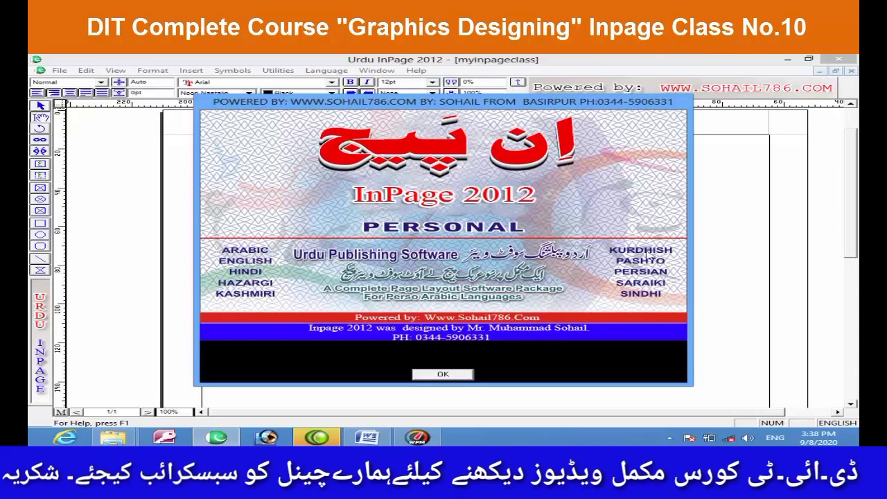
Step: Dismiss the About box and browse the Window and neighbouring menus
{"action": "left_click", "coordinate": [451, 376]}
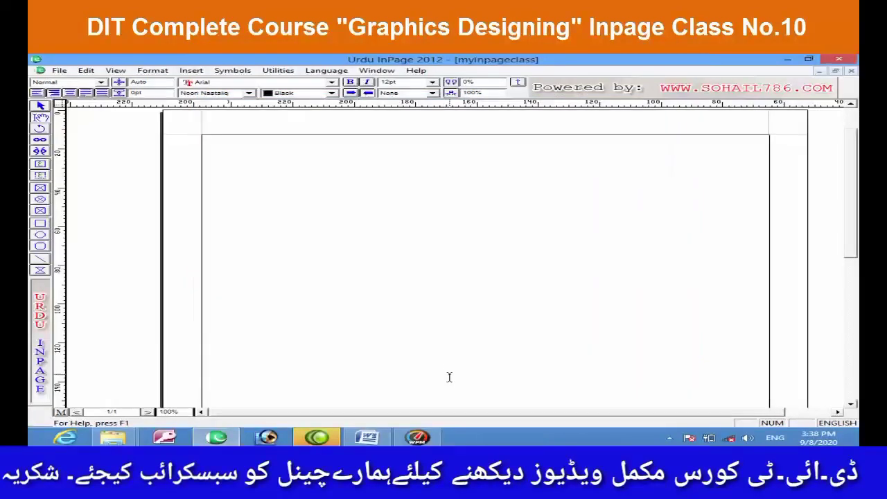
{"action": "left_click", "coordinate": [376, 70]}
{"action": "mouse_move", "coordinate": [329, 74]}
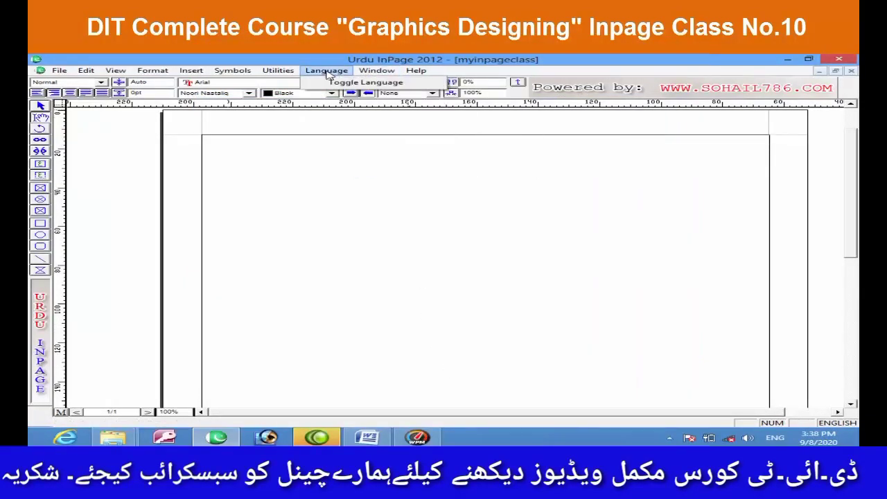
{"action": "mouse_move", "coordinate": [277, 72]}
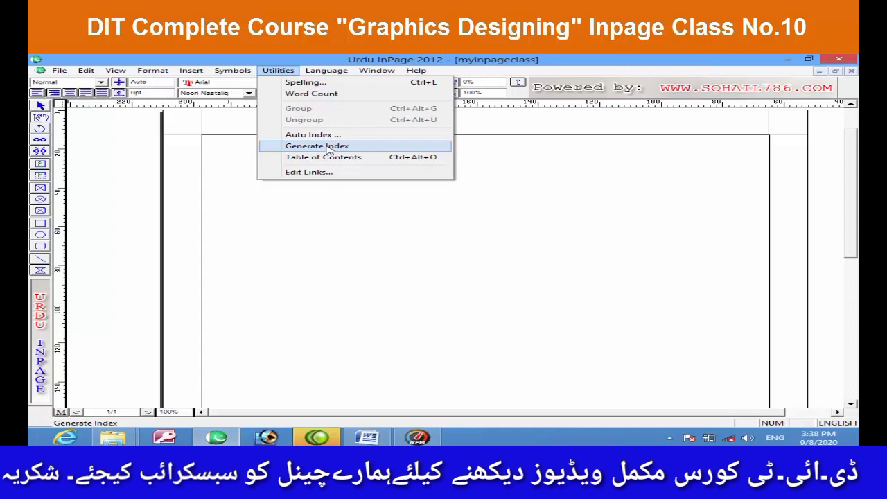
Step: Close InPage without saving FONTS, then close Microsoft Word
{"action": "left_click", "coordinate": [847, 63]}
{"action": "left_click", "coordinate": [481, 270]}
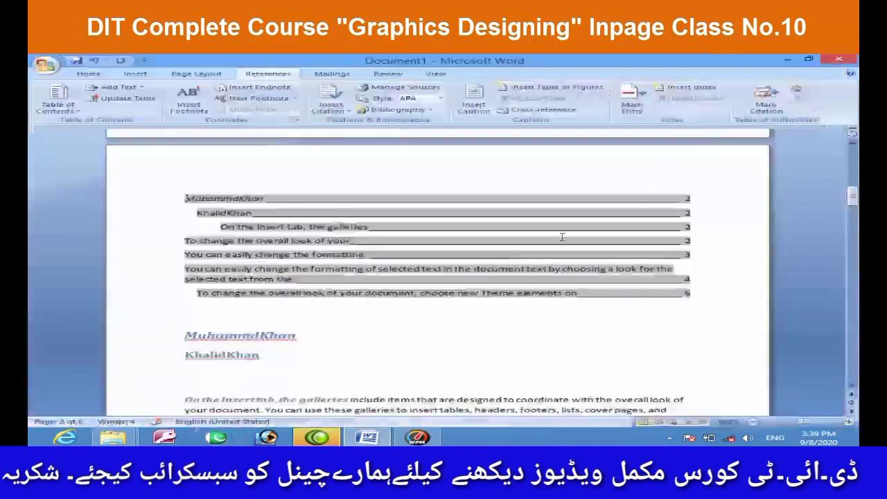
{"action": "left_click", "coordinate": [838, 60]}
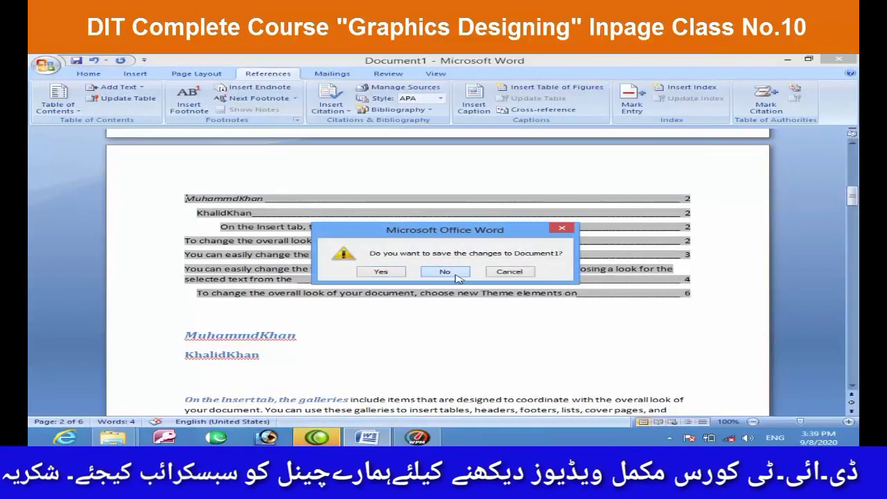